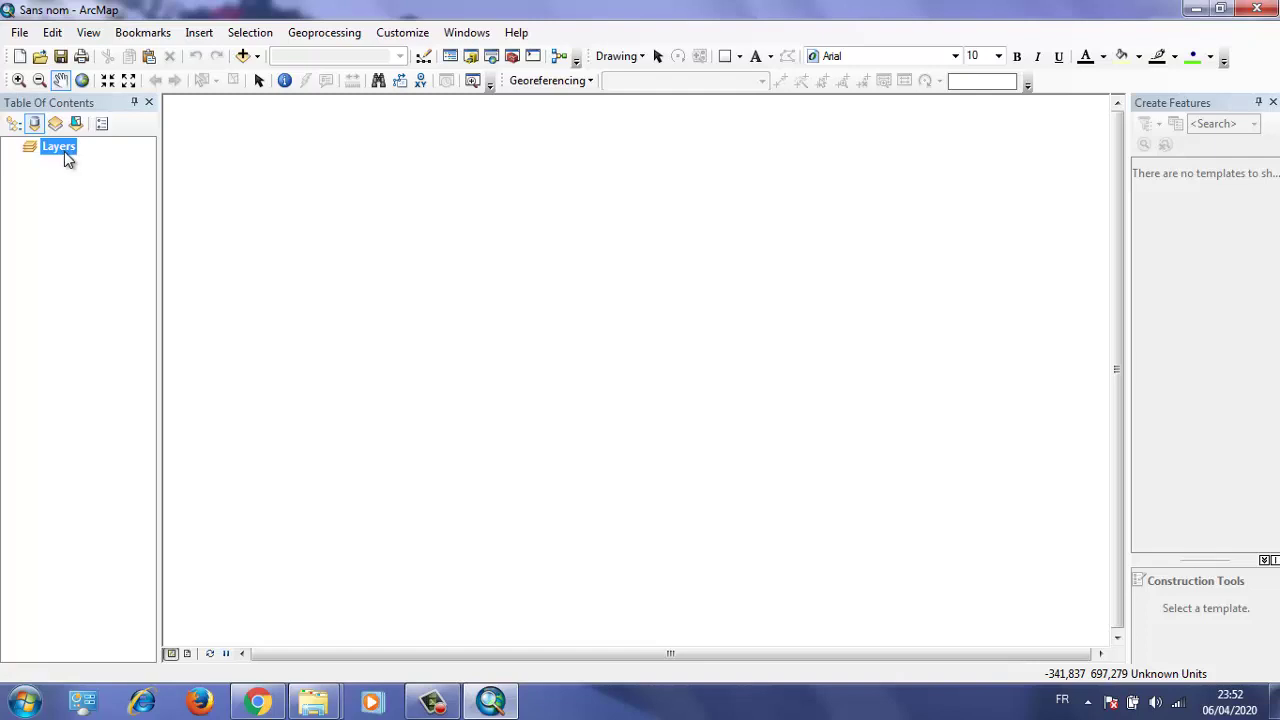
Set the Layers data frame's coordinate system to Nord Maroc (degrees), from the projected national grids for Africa
right_click(64, 151)
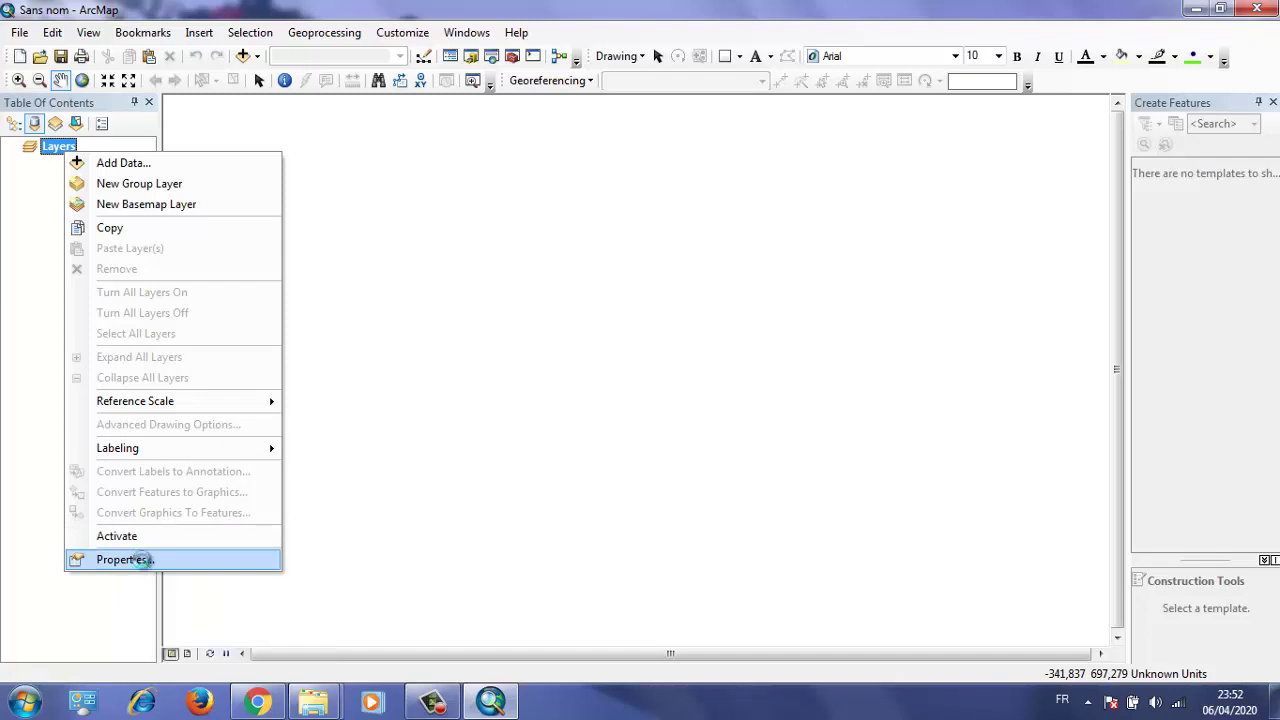
click(145, 563)
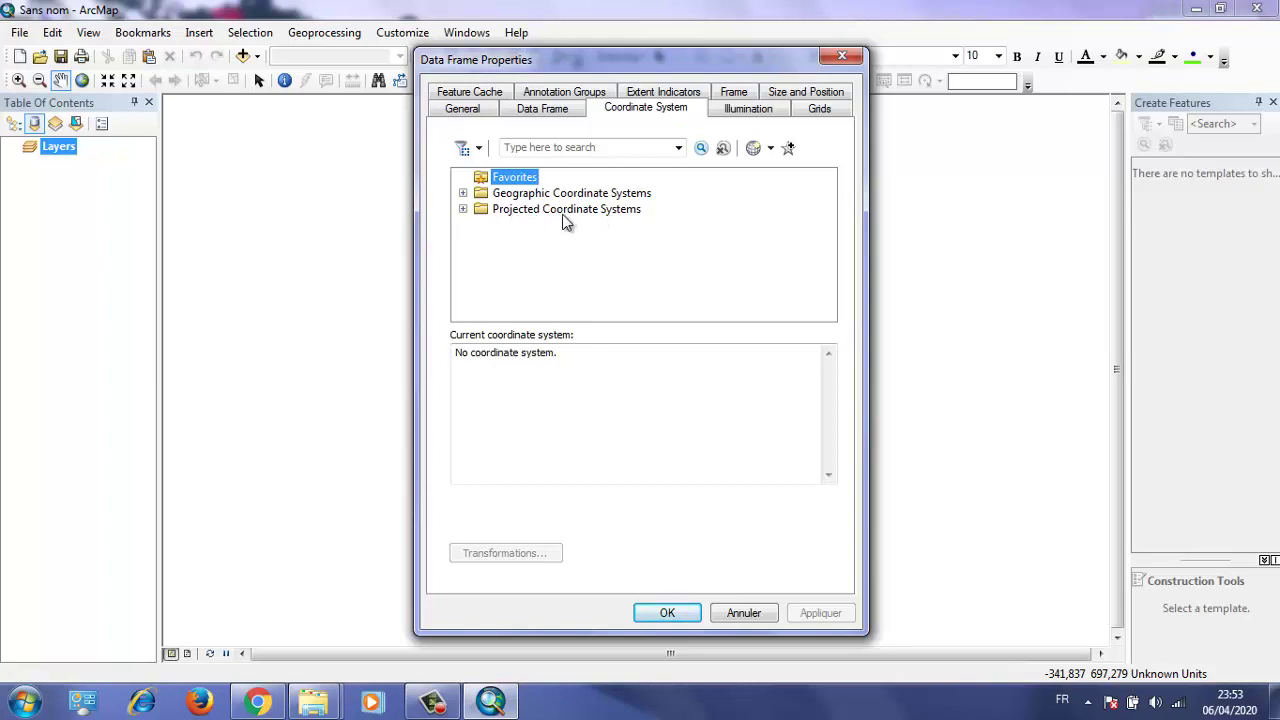
click(463, 209)
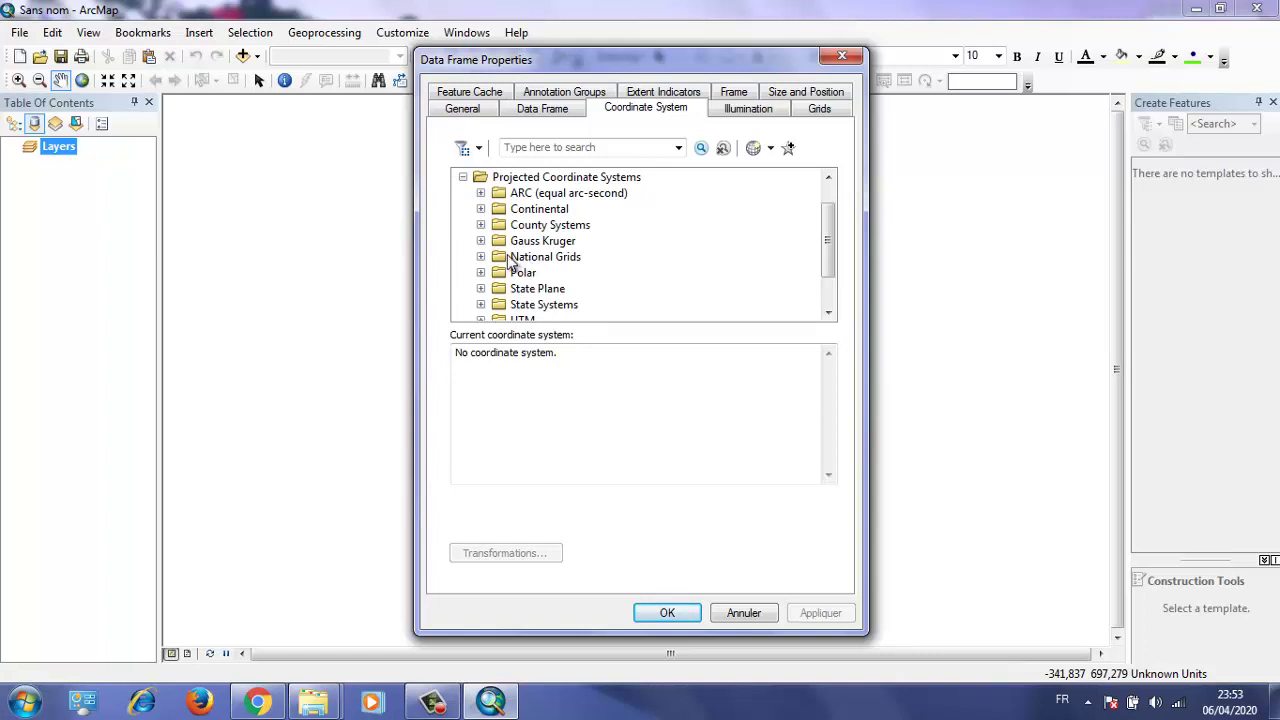
click(481, 257)
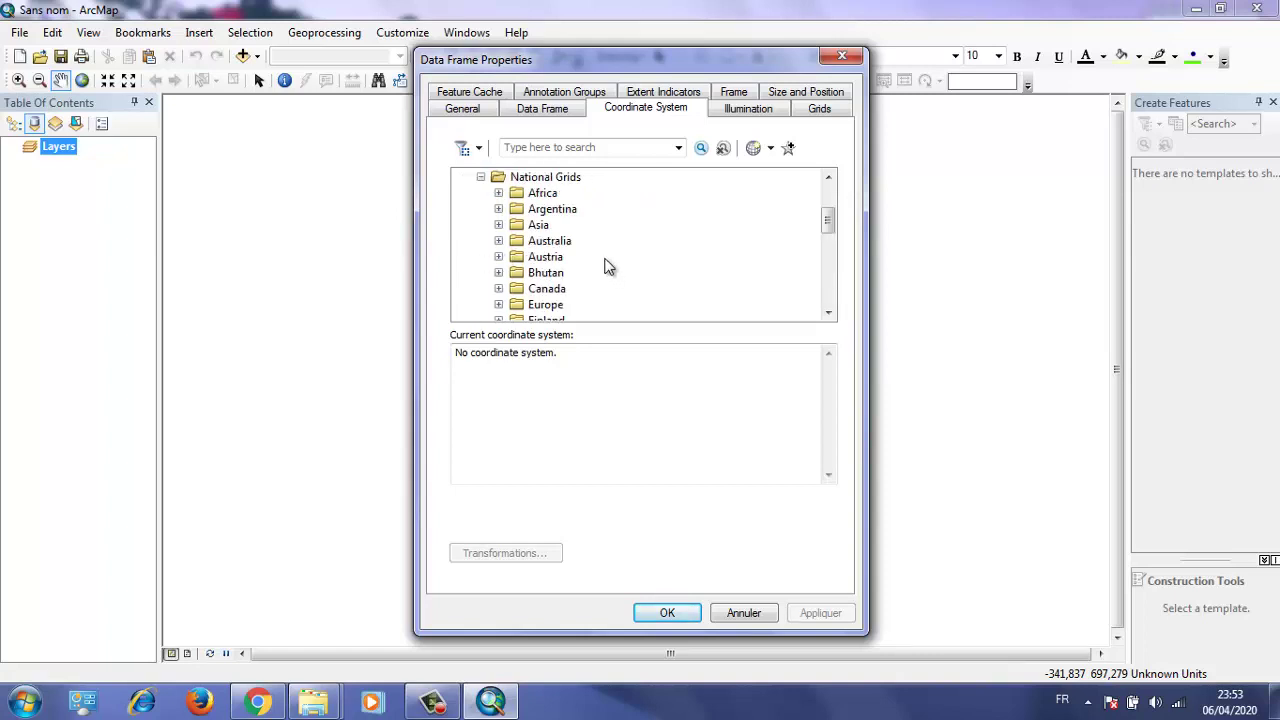
click(545, 195)
click(499, 193)
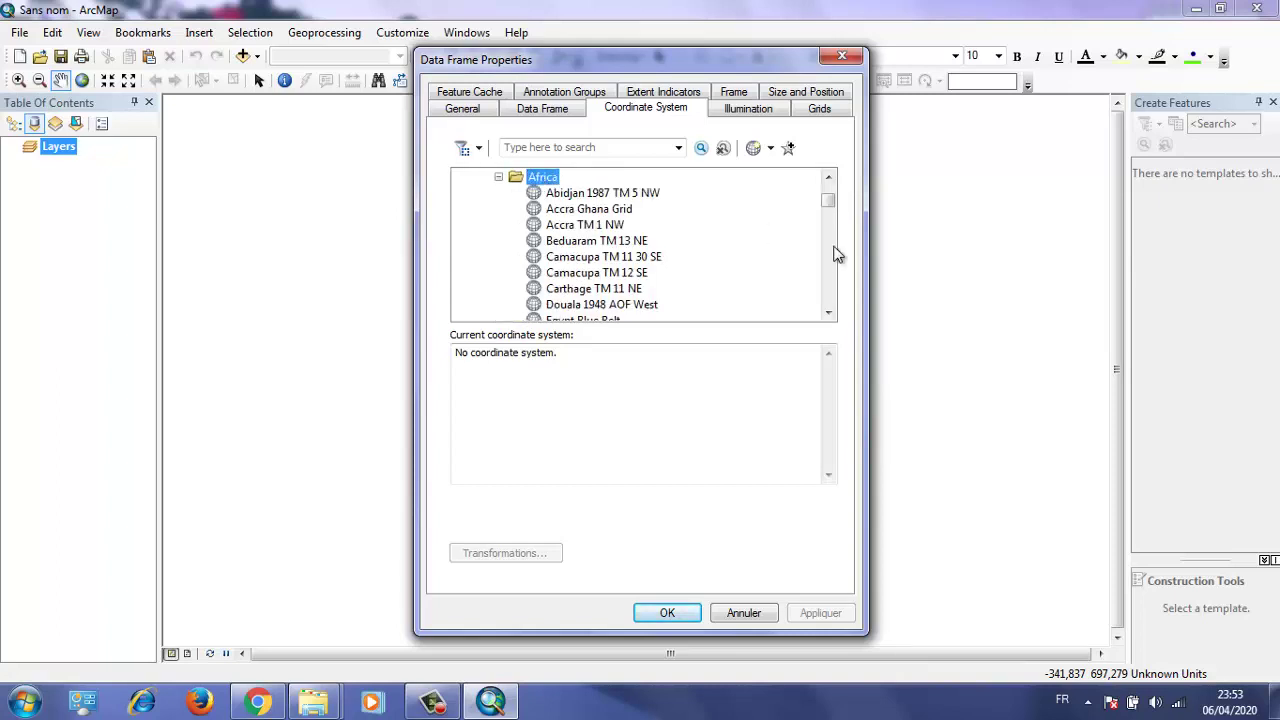
drag(827, 207, 835, 255)
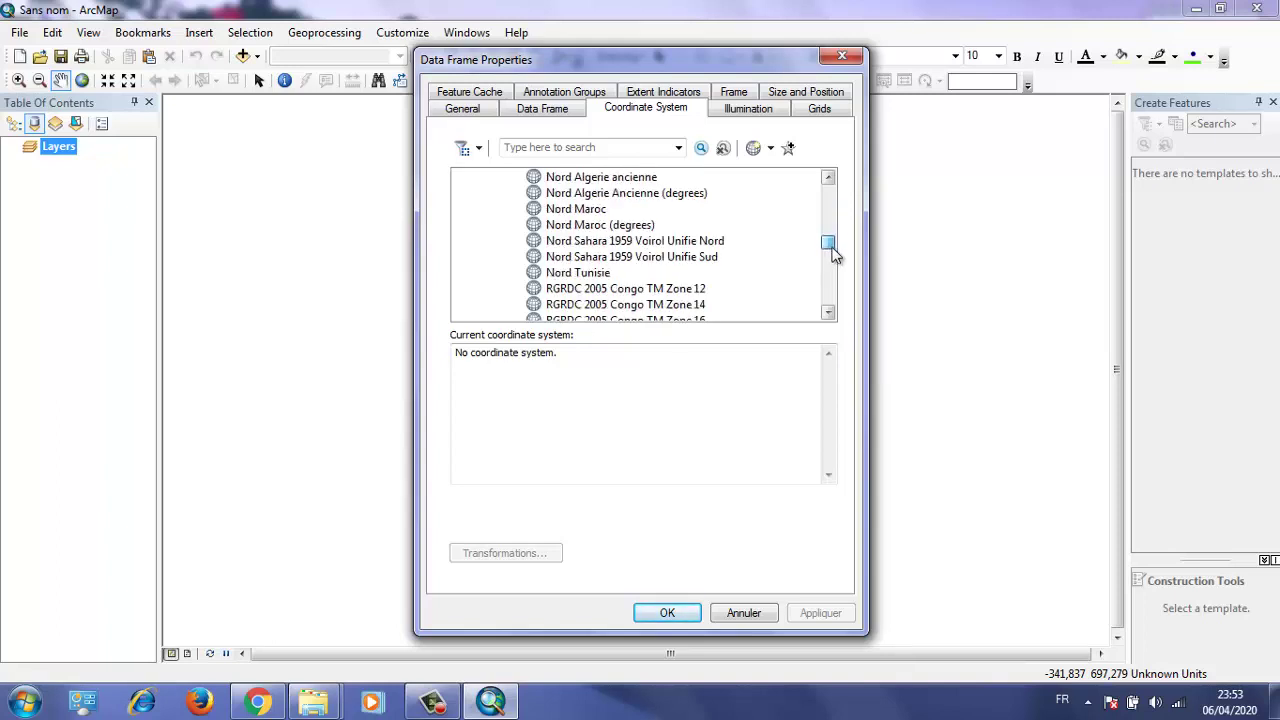
click(624, 226)
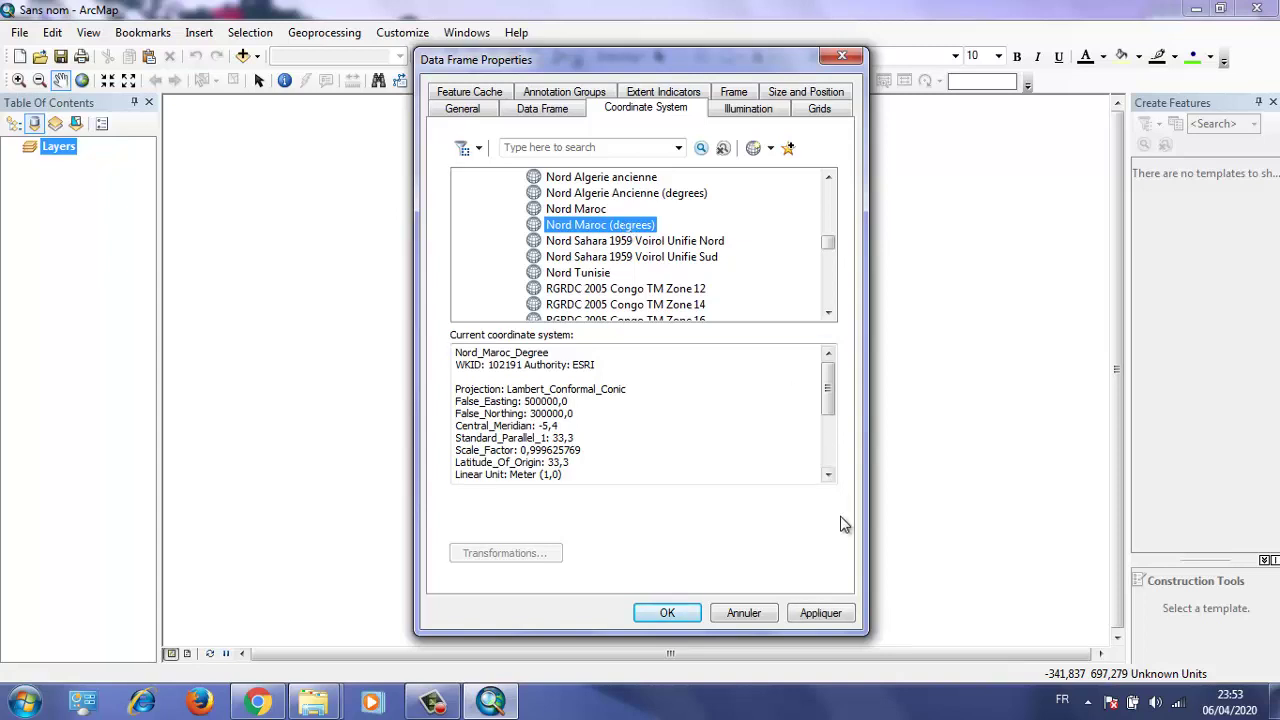
click(820, 614)
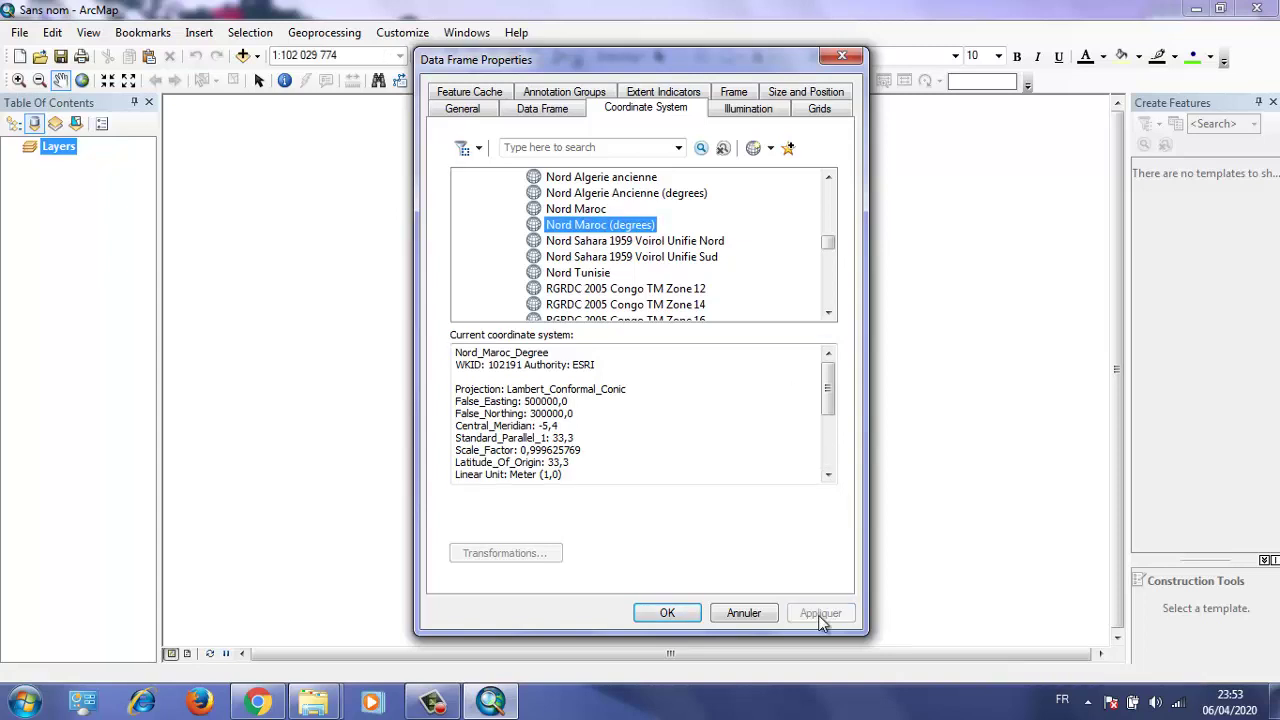
click(641, 612)
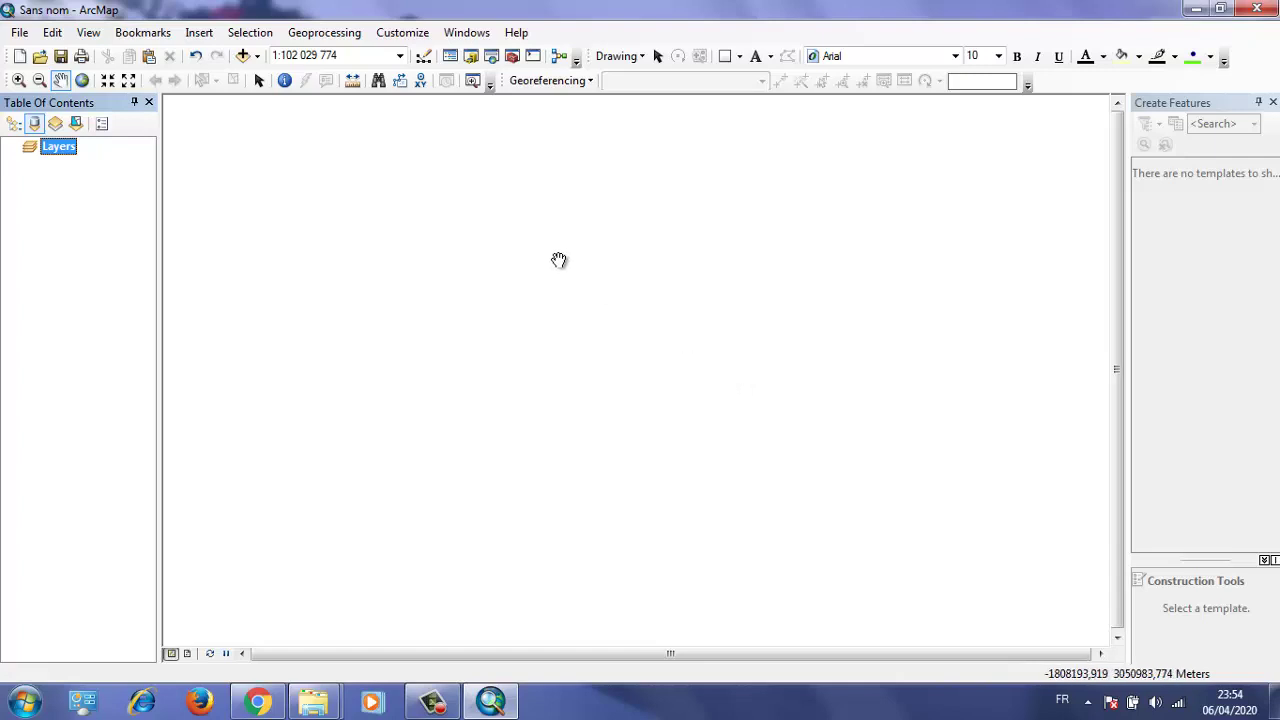
Connect the data browser to the TP 1_Géoréférencement folder inside TP SIG MIES in My Documents
click(243, 57)
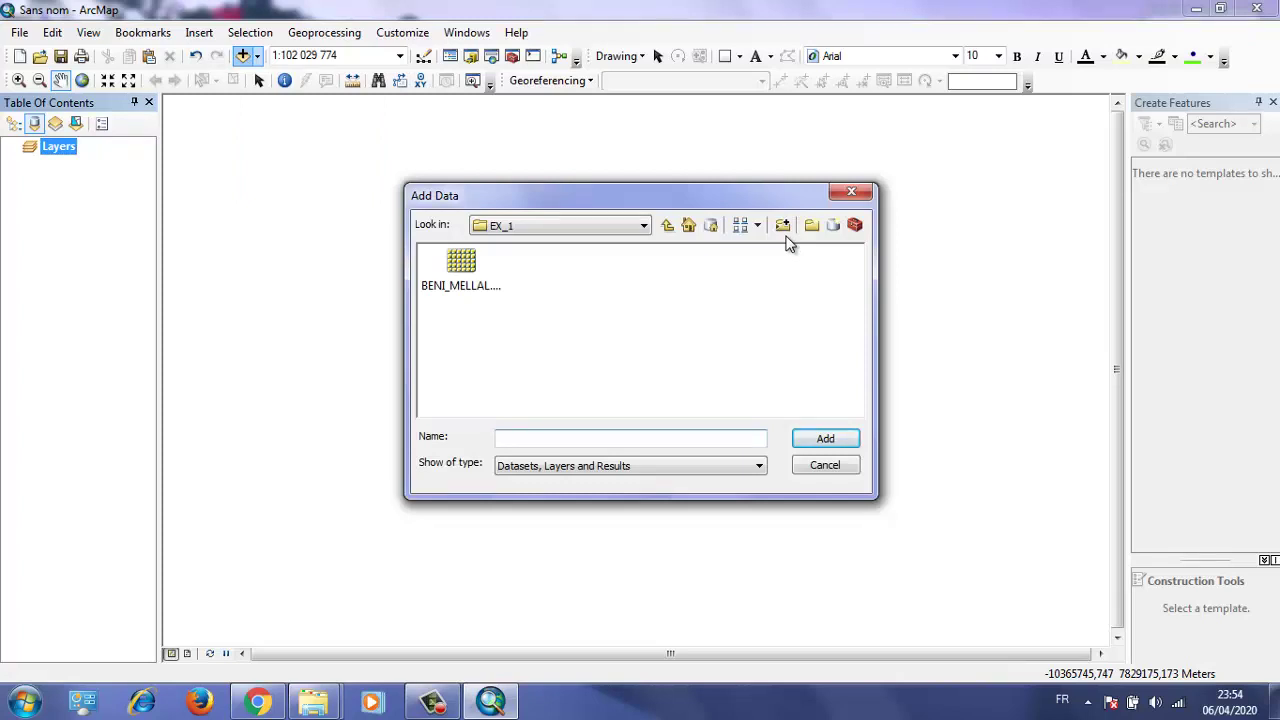
click(782, 226)
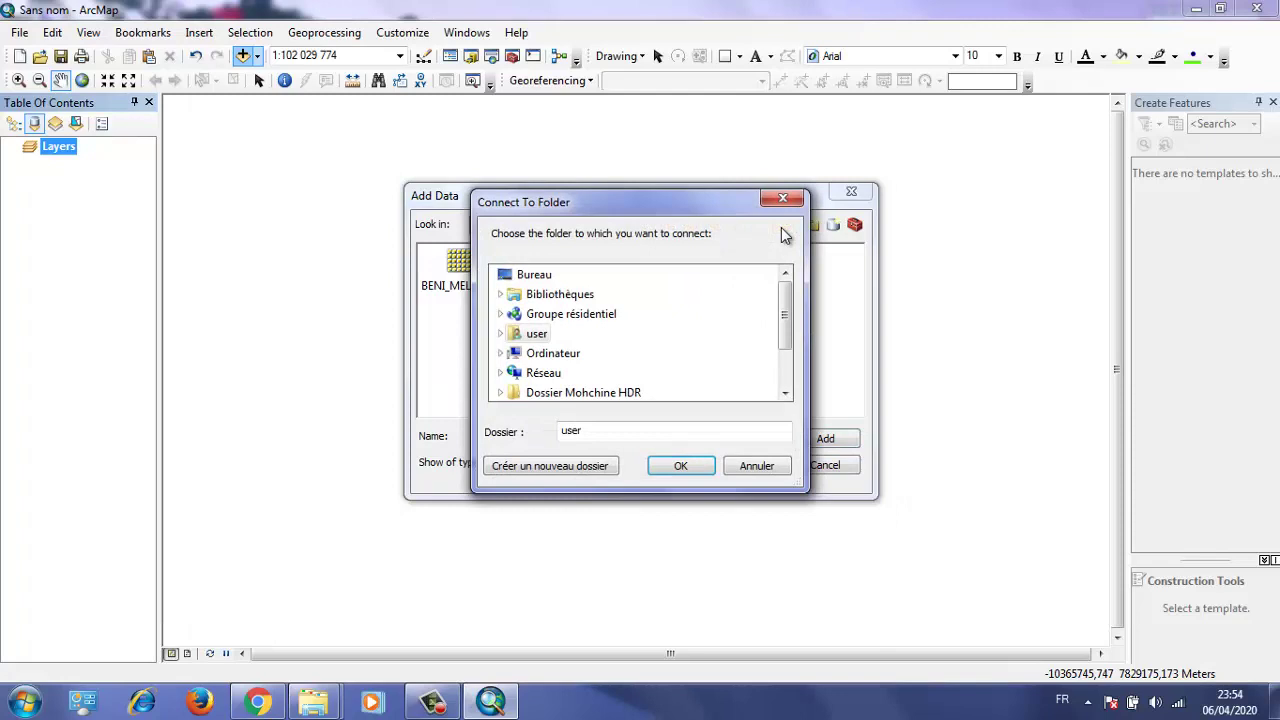
double_click(566, 297)
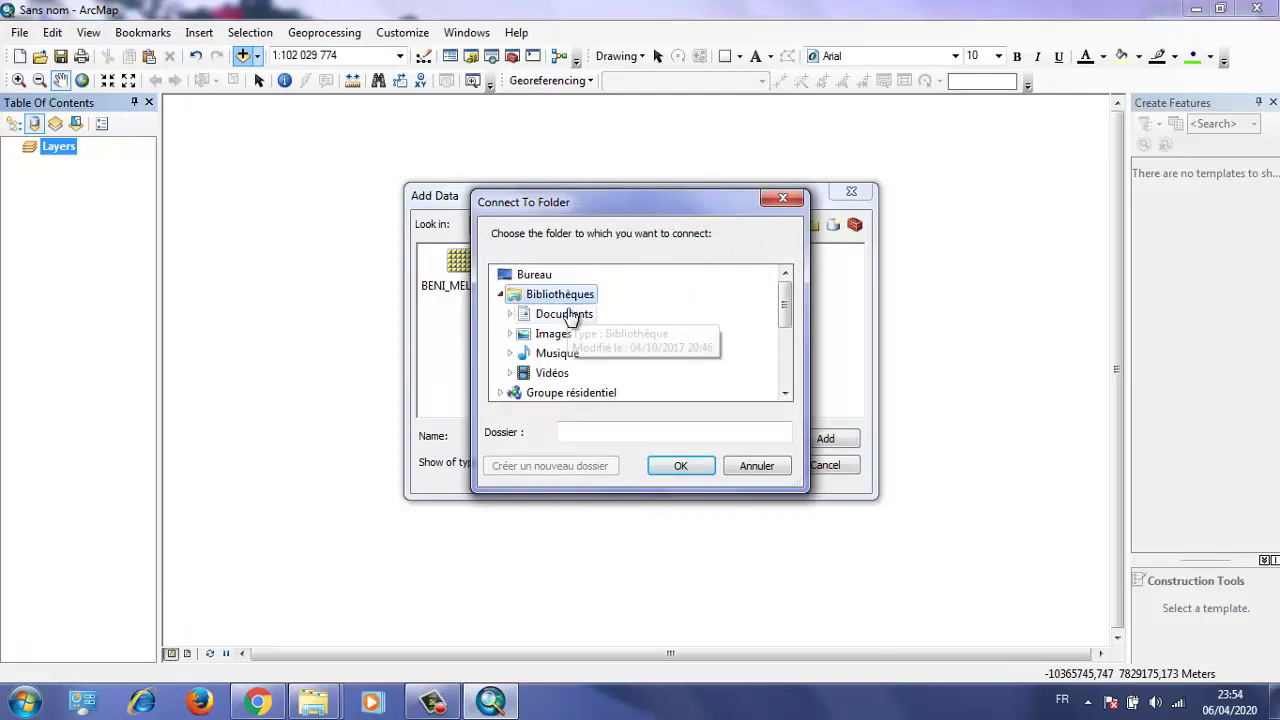
double_click(566, 314)
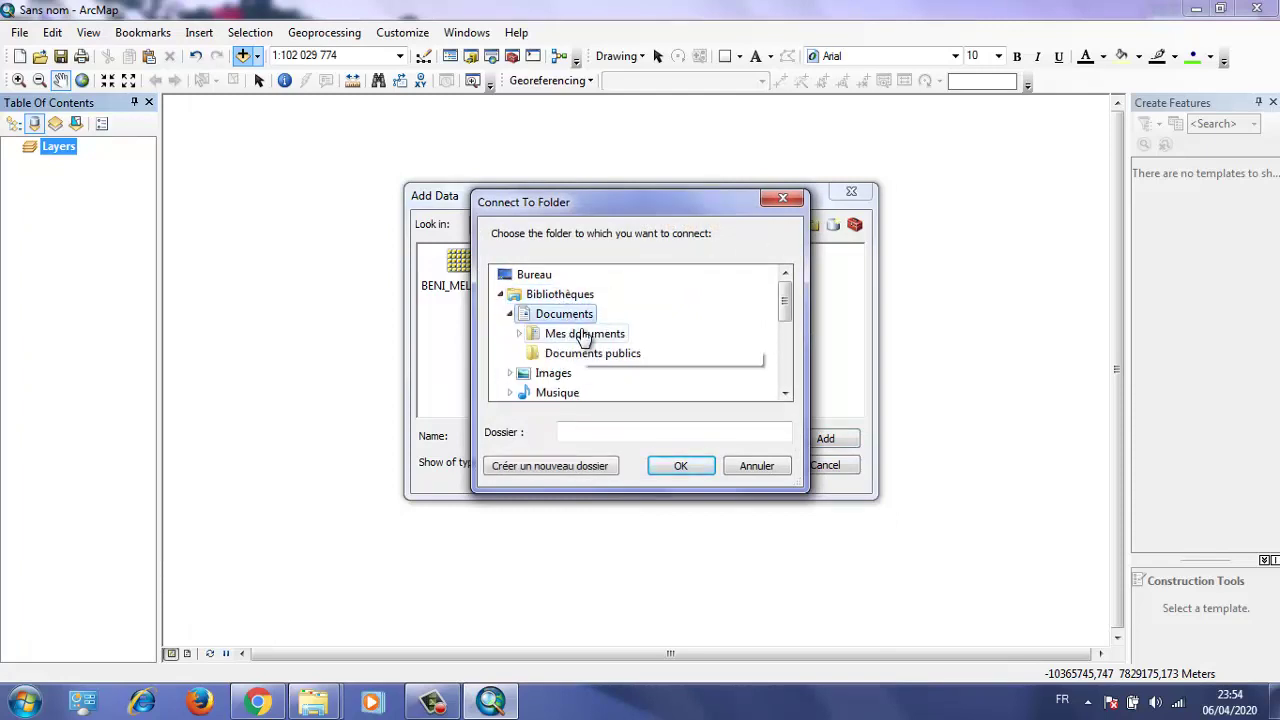
double_click(585, 334)
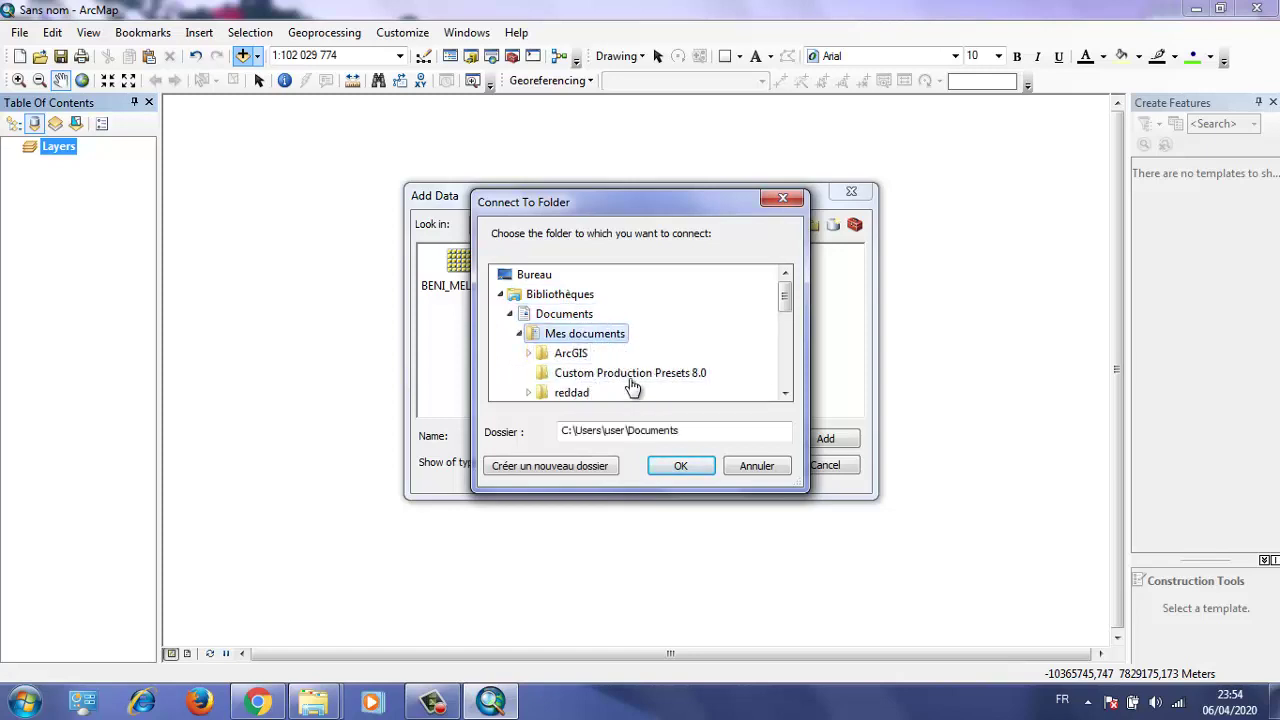
drag(785, 296, 786, 334)
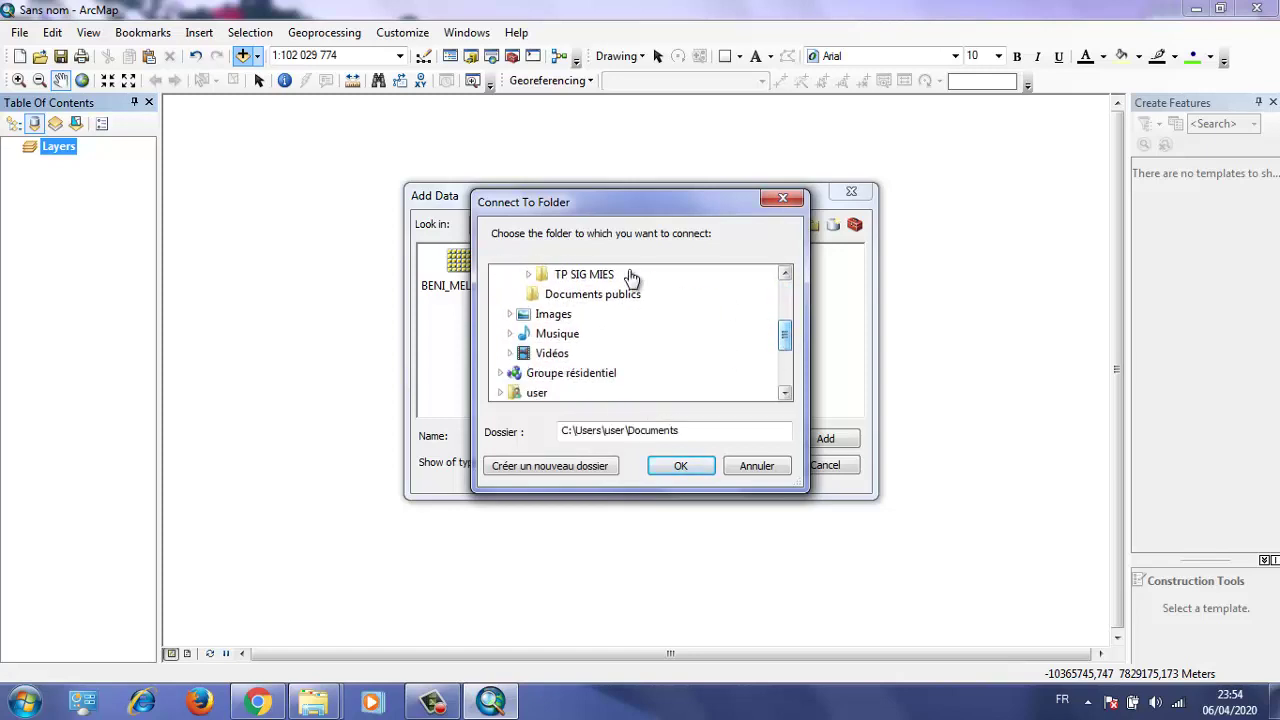
double_click(573, 276)
scroll(600, 320, up, 2)
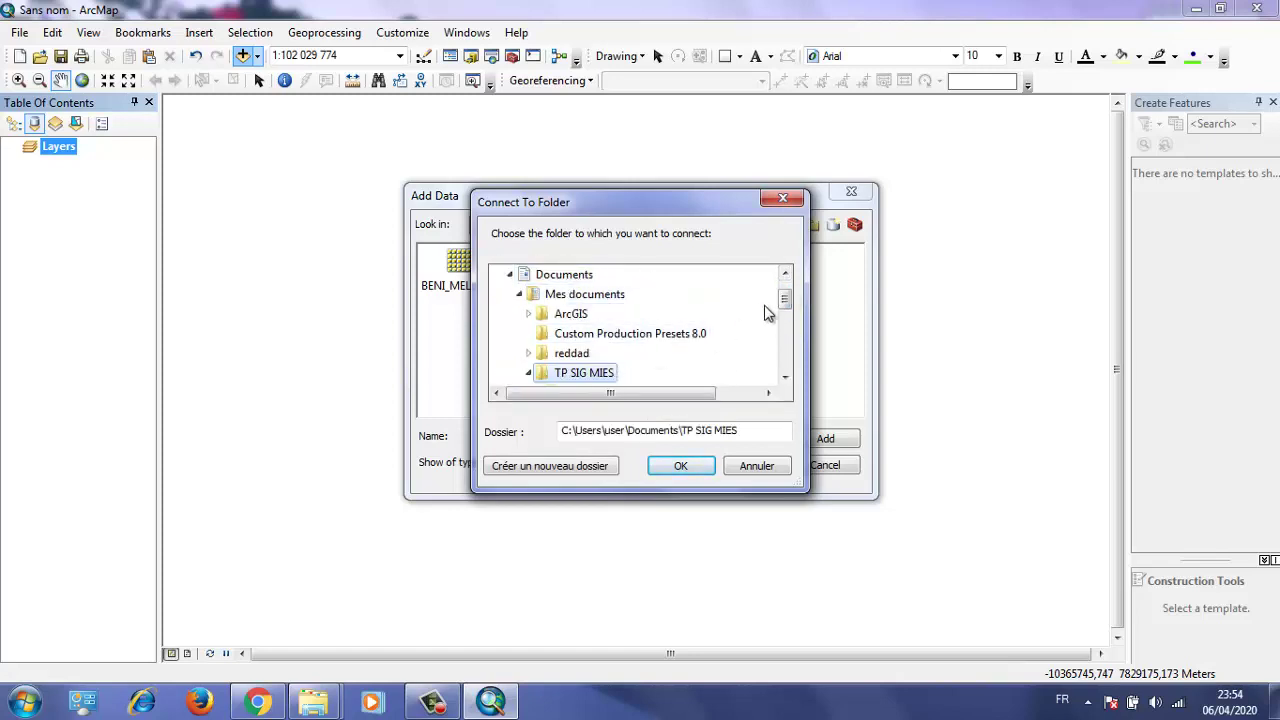
drag(790, 307, 791, 320)
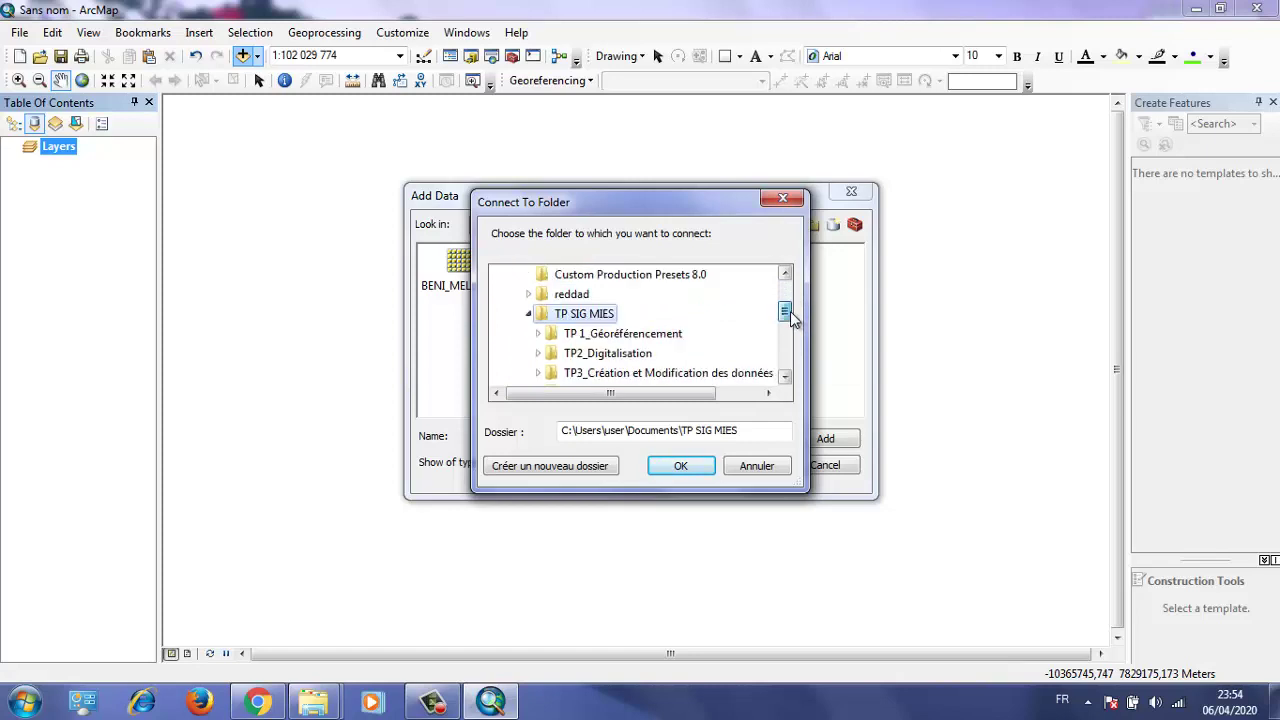
double_click(614, 338)
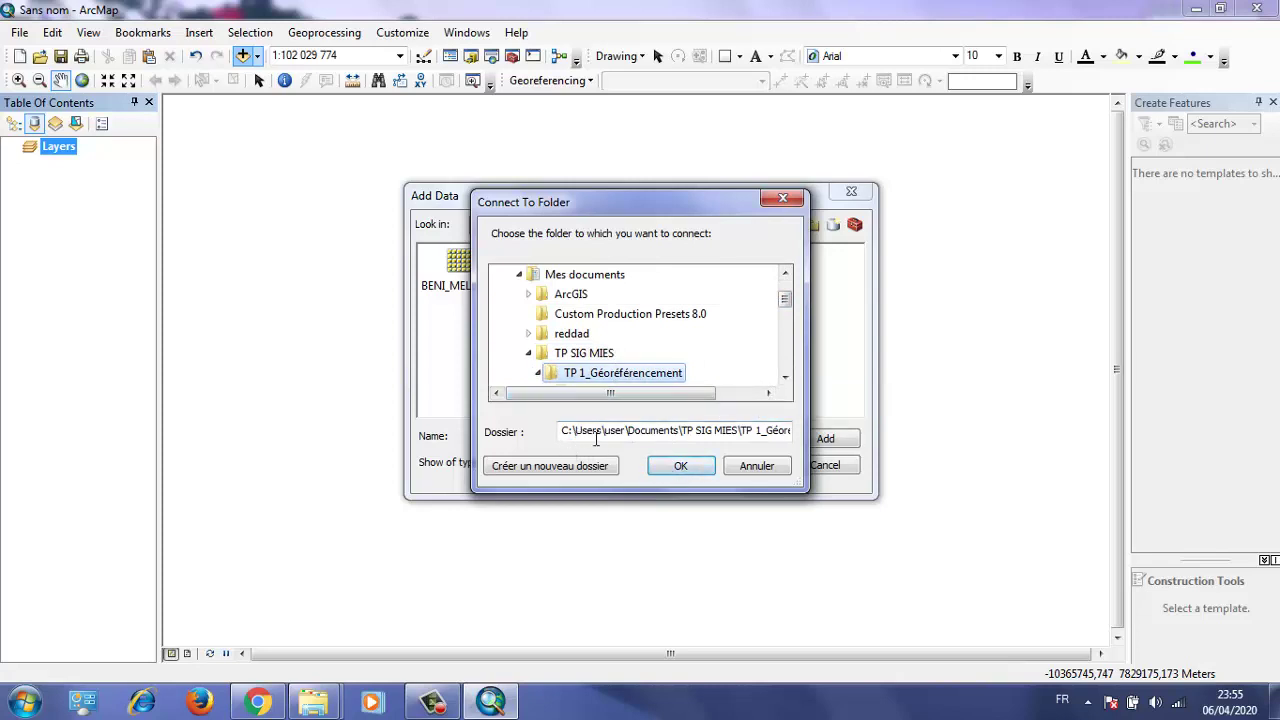
click(681, 466)
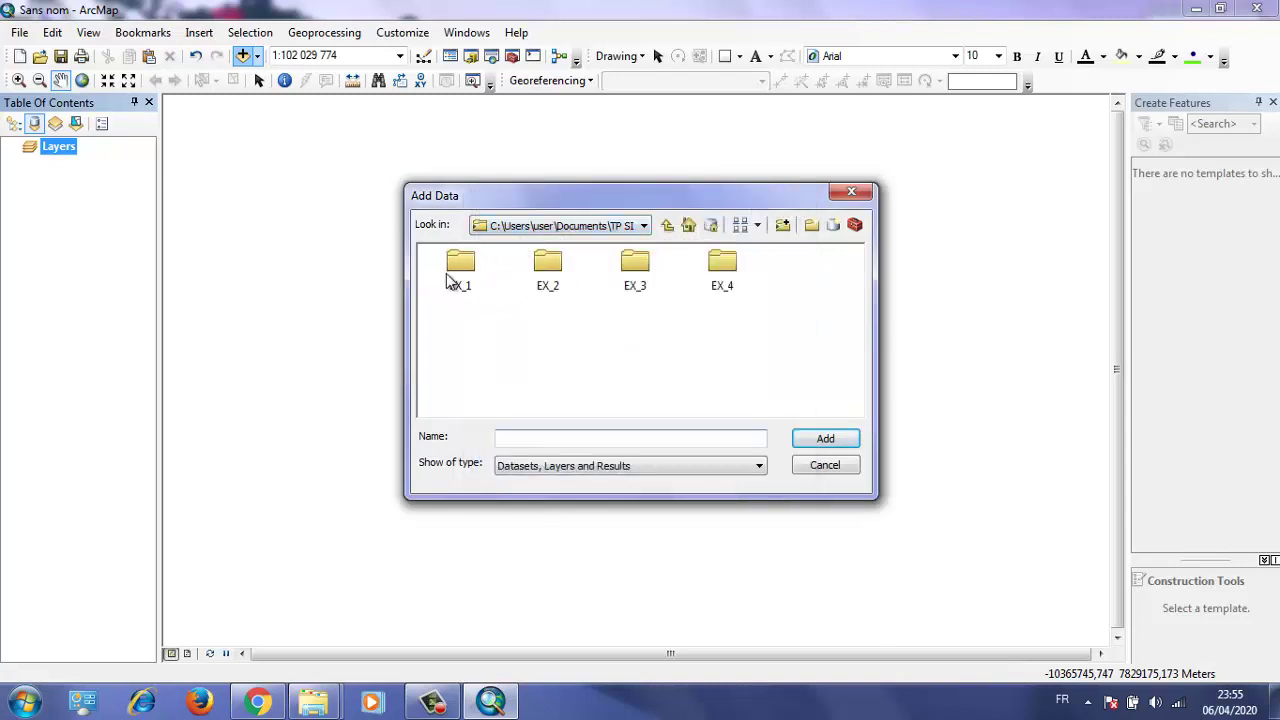
Add BENI_MELLAL.jpg from the EX_1 folder to the map, building pyramids with Nearest Neighbor resampling and default compression
double_click(462, 278)
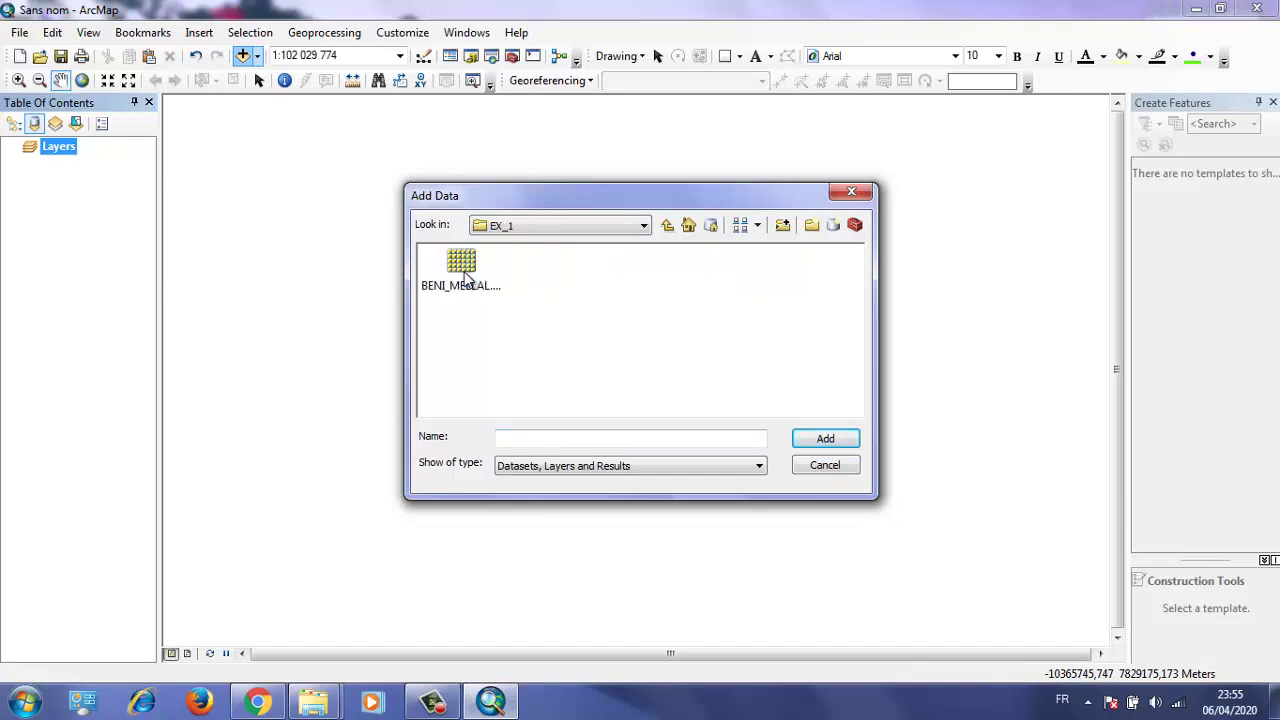
click(465, 280)
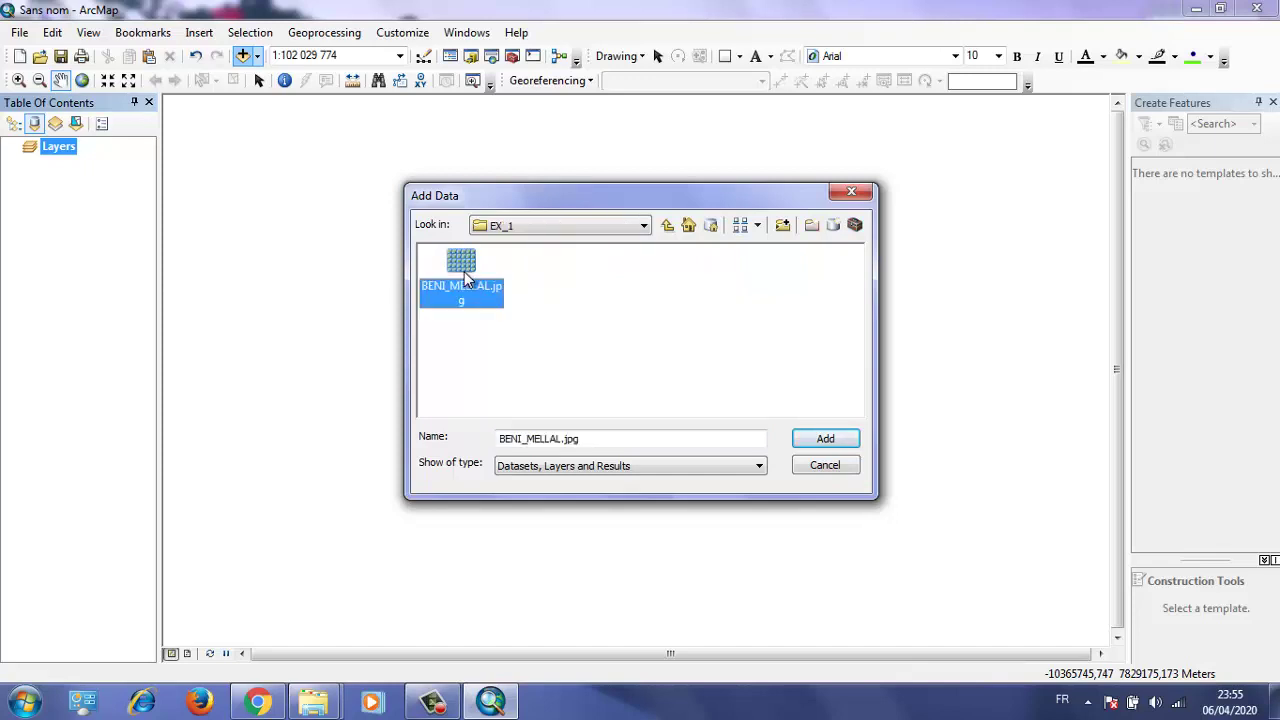
click(850, 441)
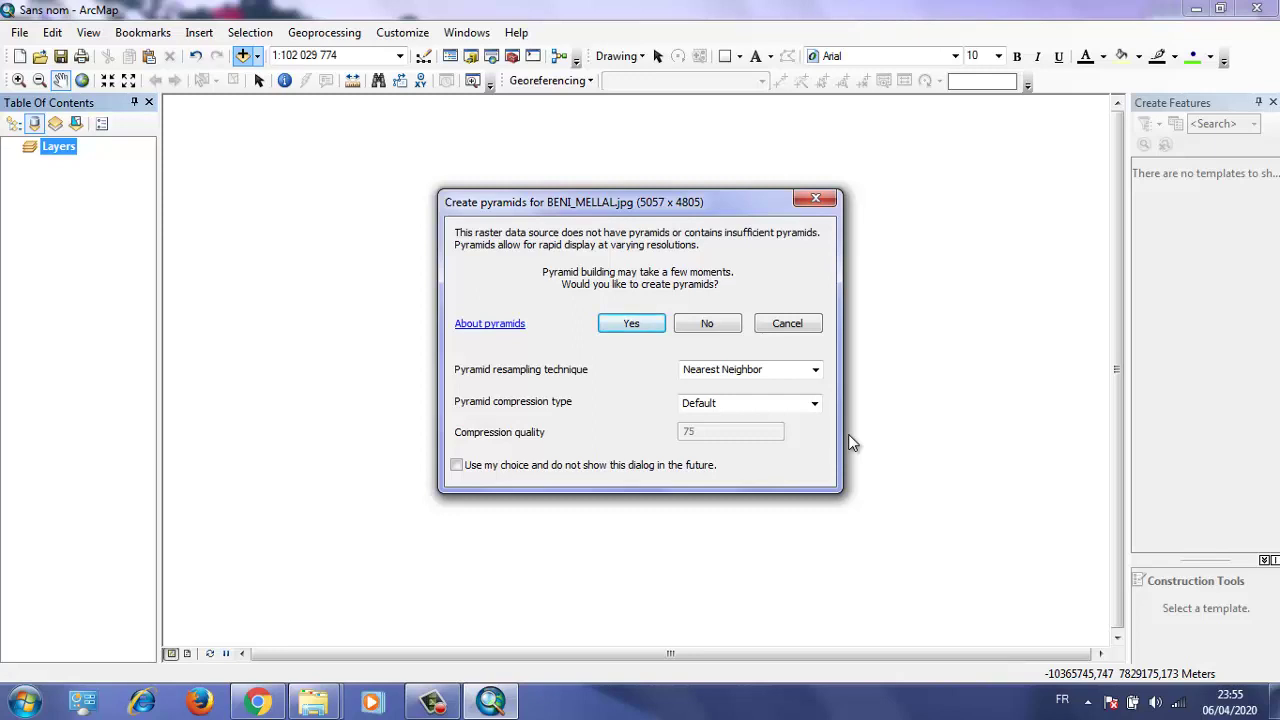
click(630, 324)
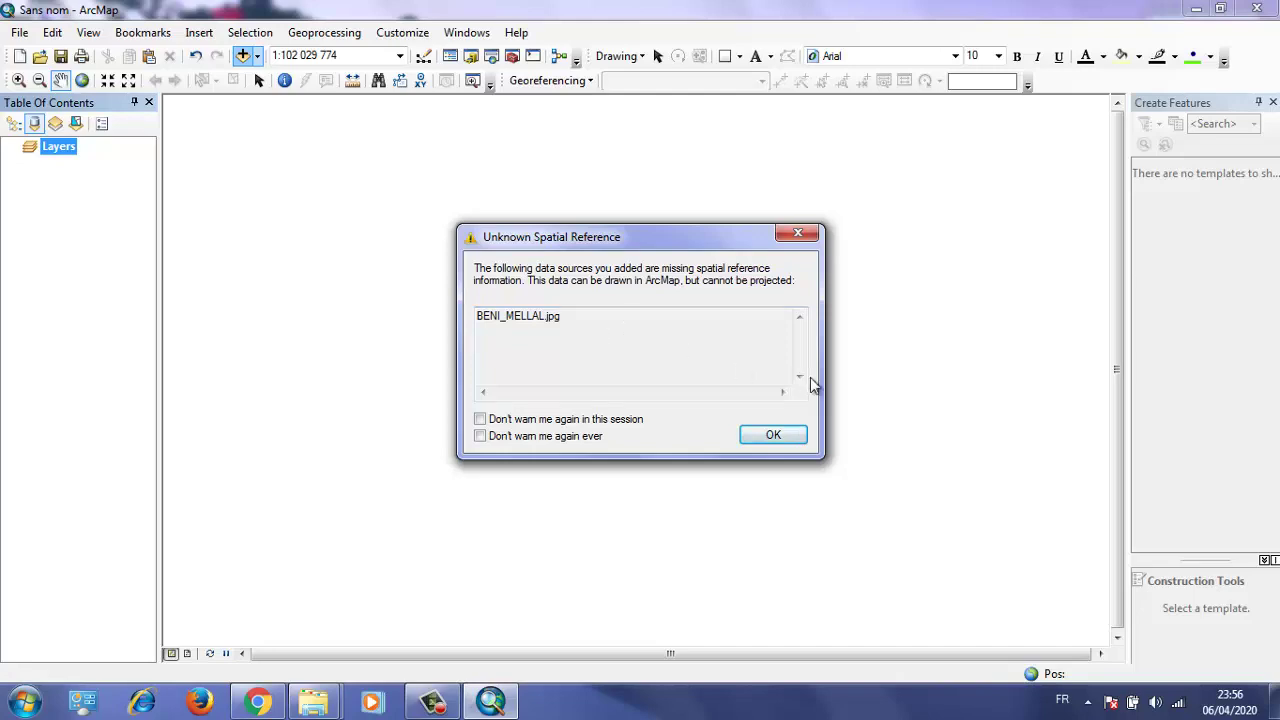
click(773, 437)
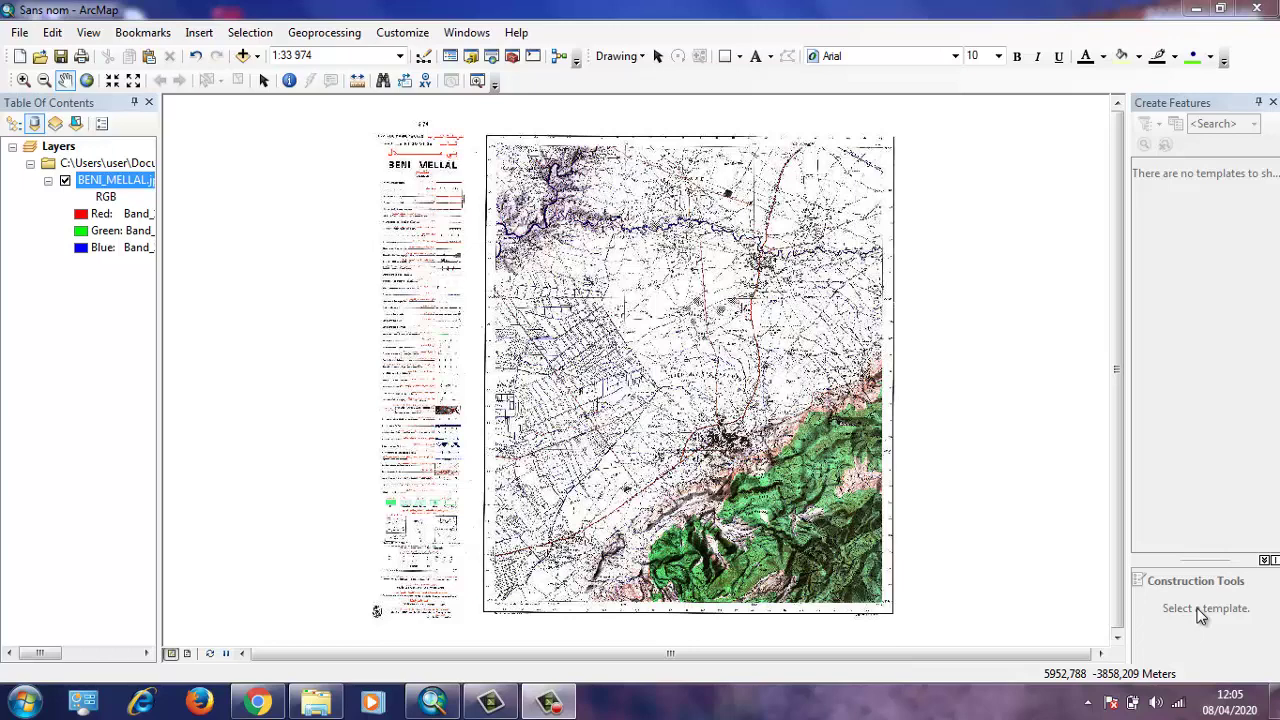
Display the Georeferencing toolbar for the scanned BENI_MELLAL map
right_click(565, 38)
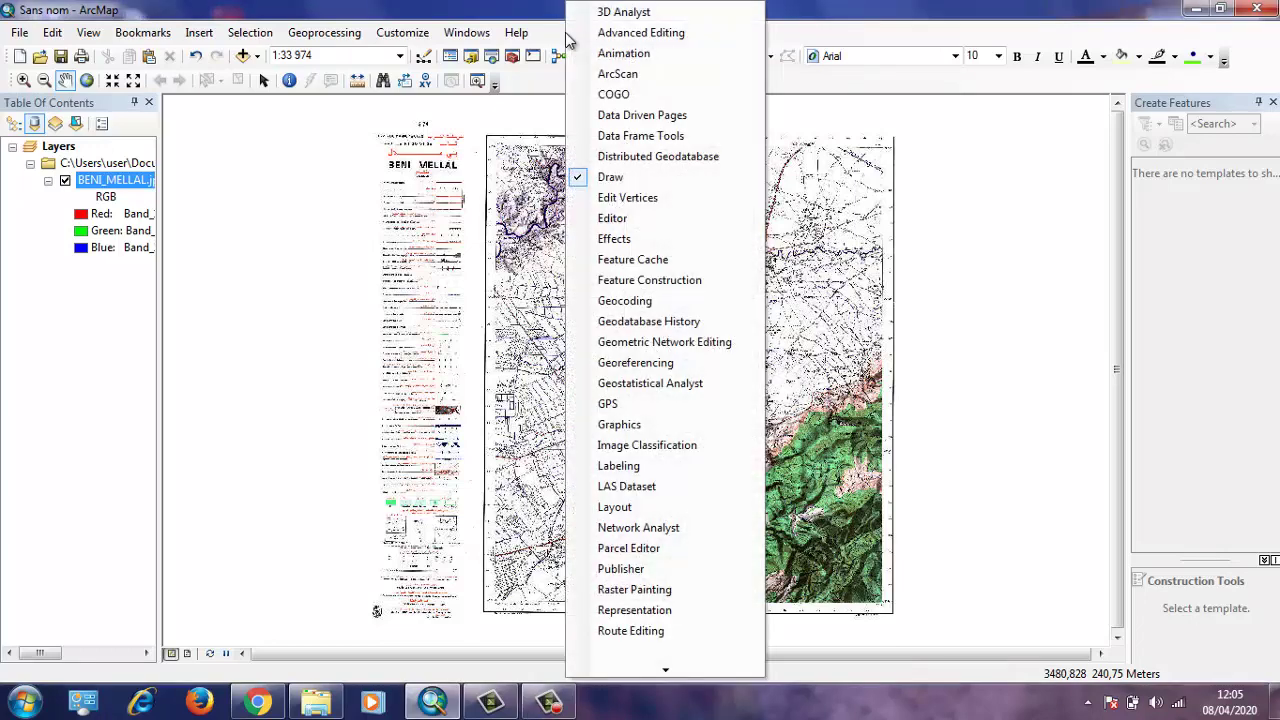
click(624, 366)
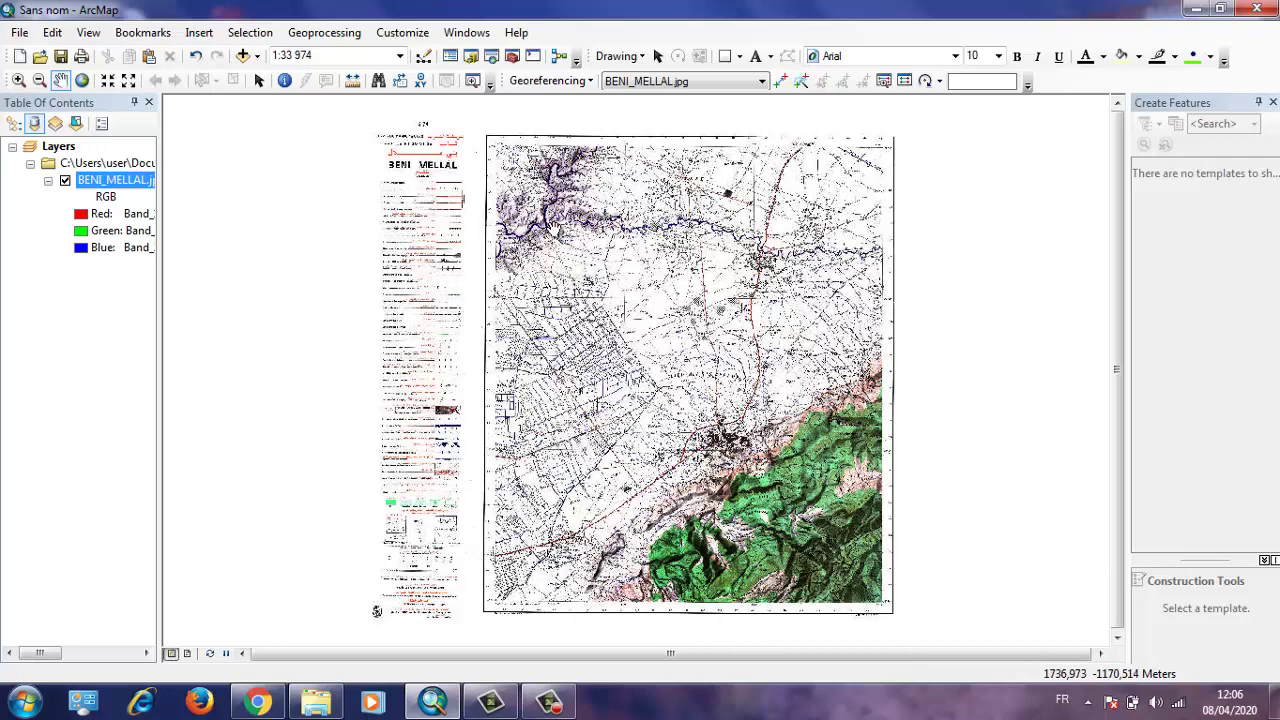
Place the first georeferencing control point on the printed grid cross where lines 400 and 210 intersect, east of Chorfa
scroll(510, 147, up, 5)
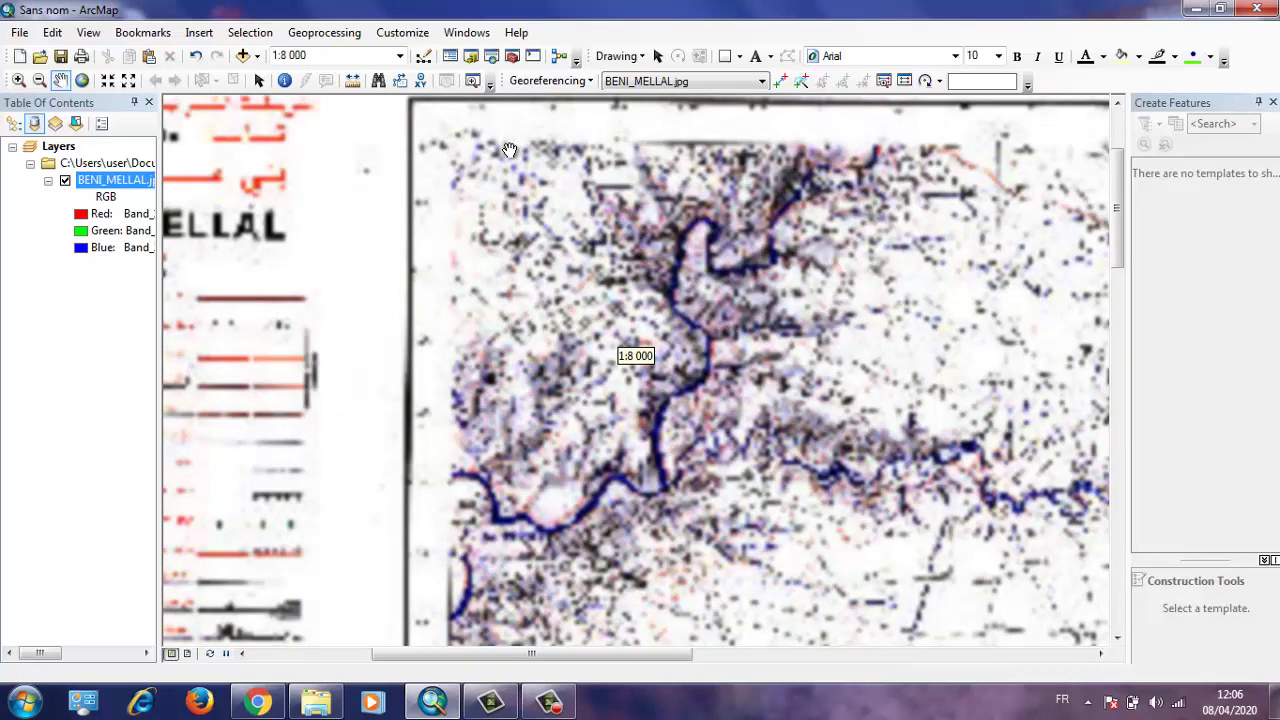
scroll(567, 232, up, 2)
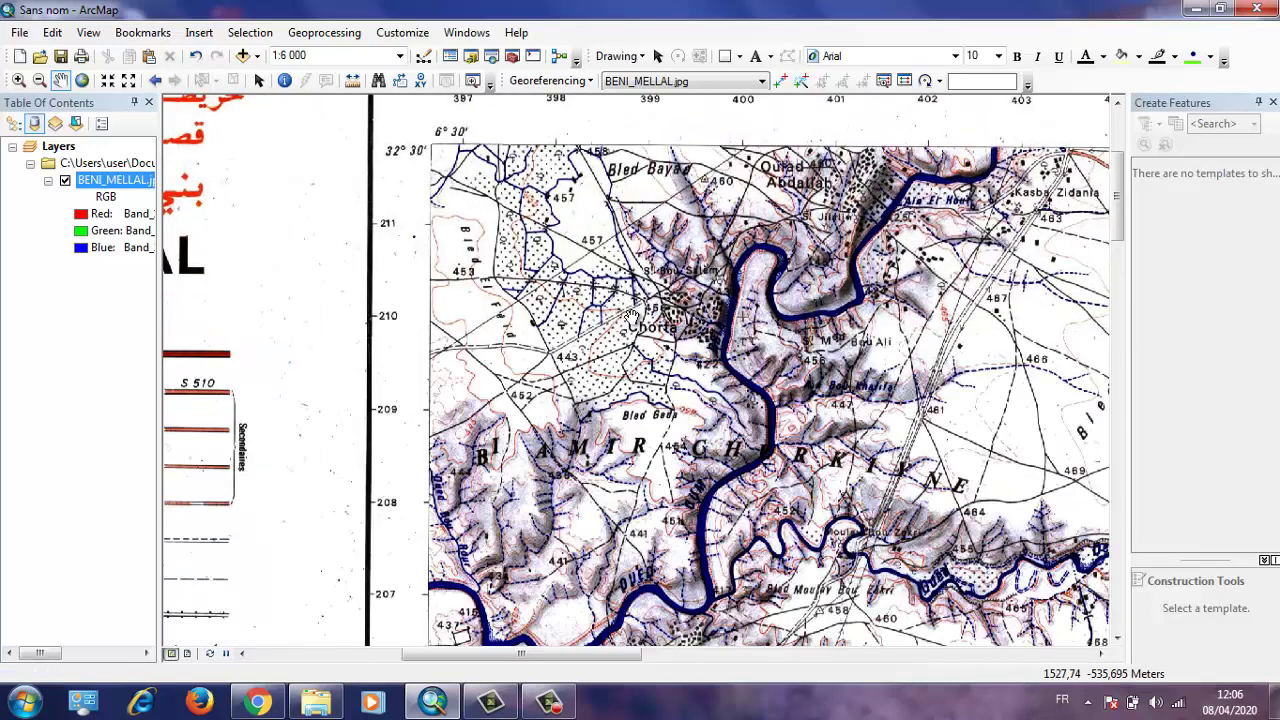
scroll(632, 318, up, 1)
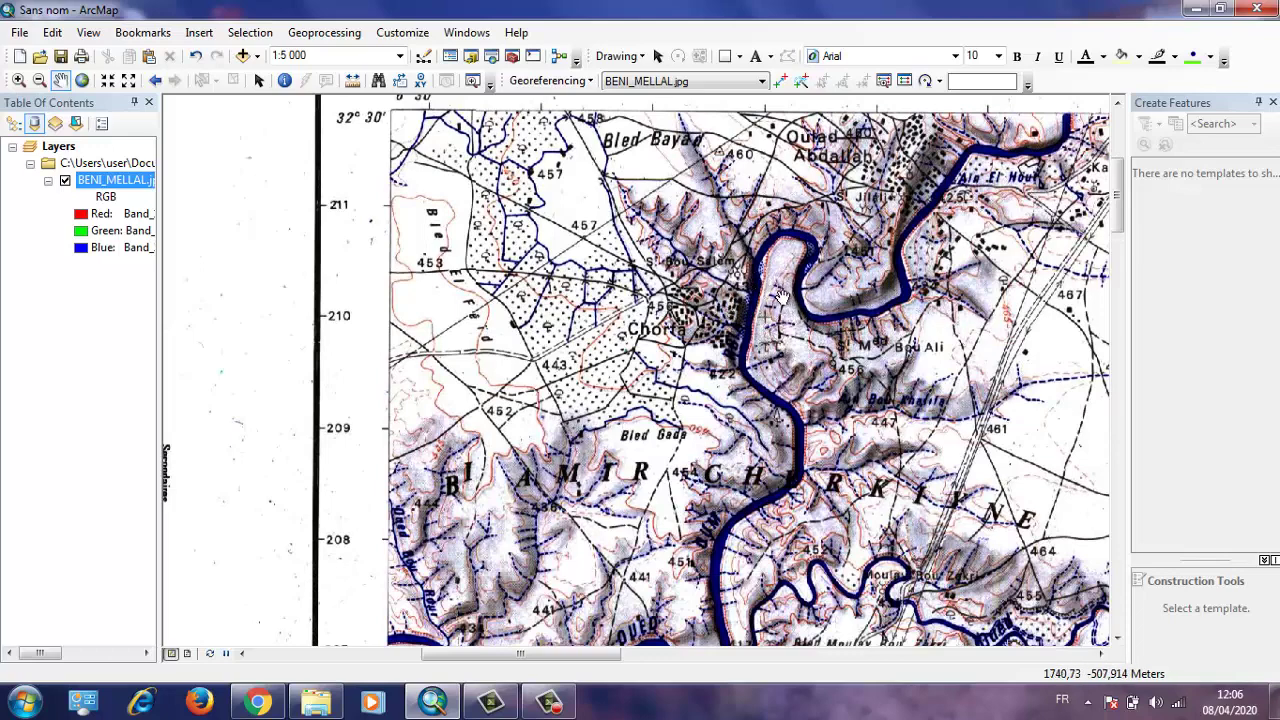
scroll(776, 298, up, 1)
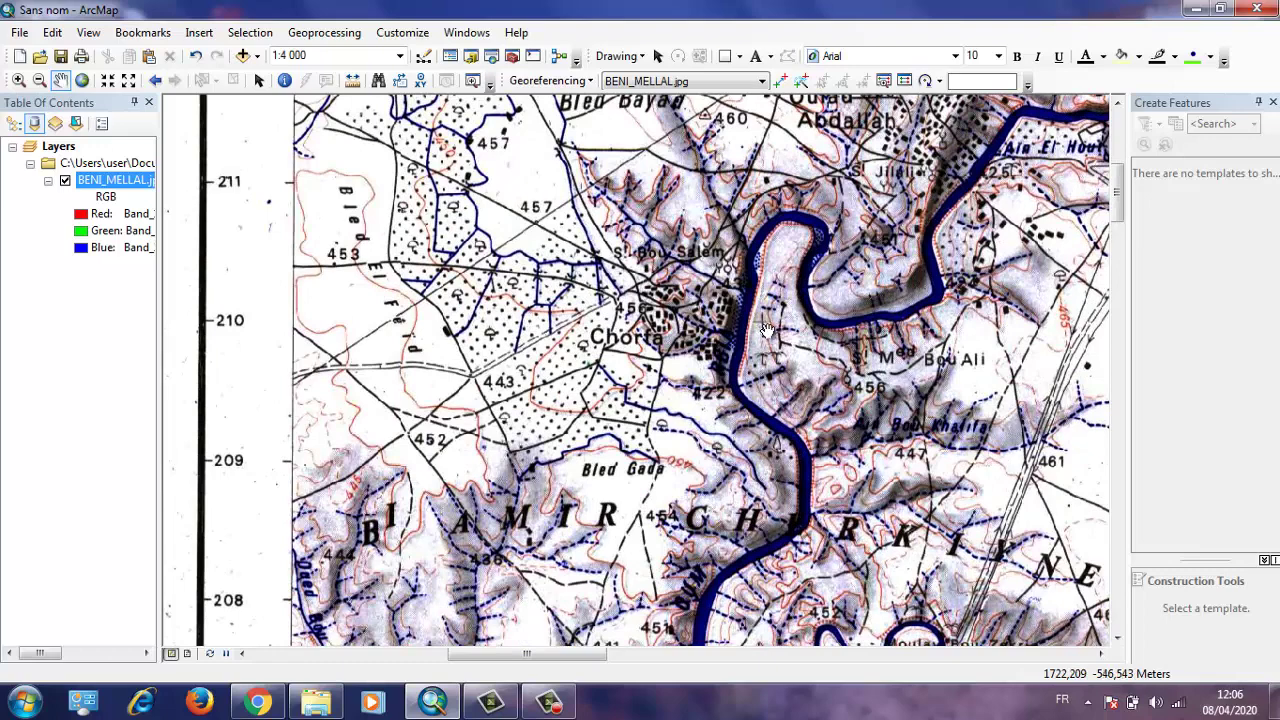
scroll(766, 330, up, 1)
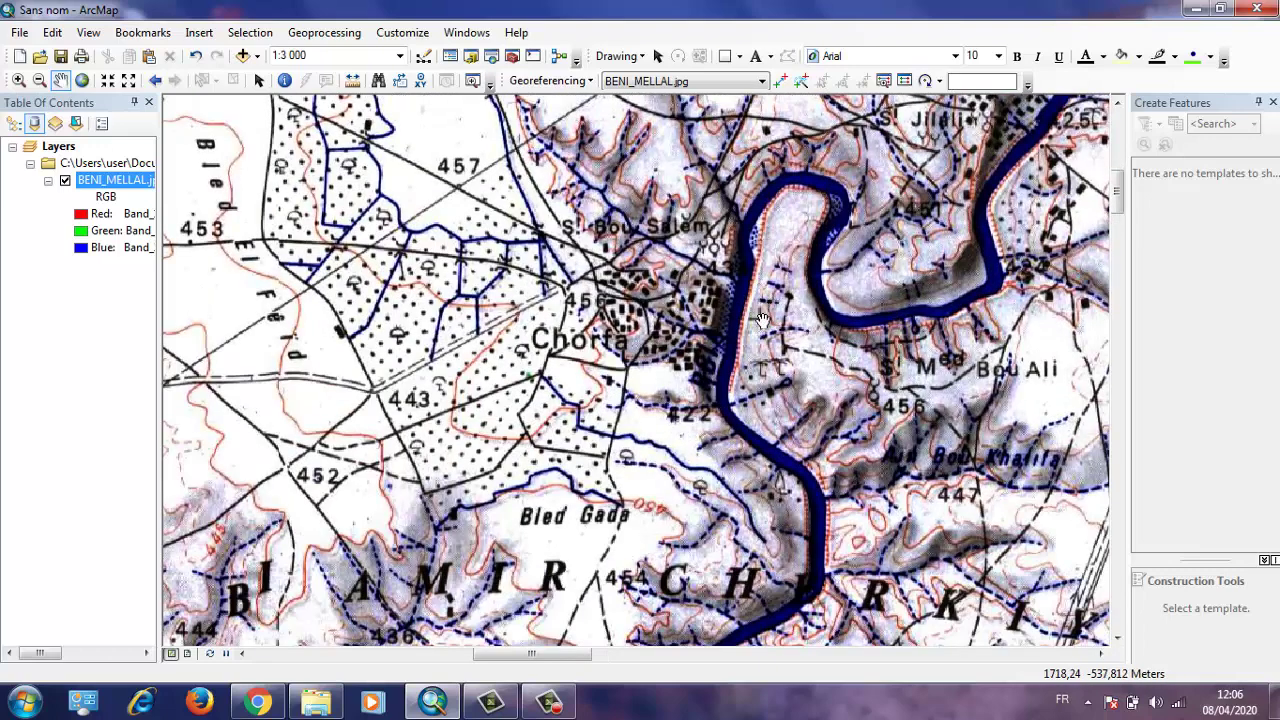
scroll(800, 340, down, 2)
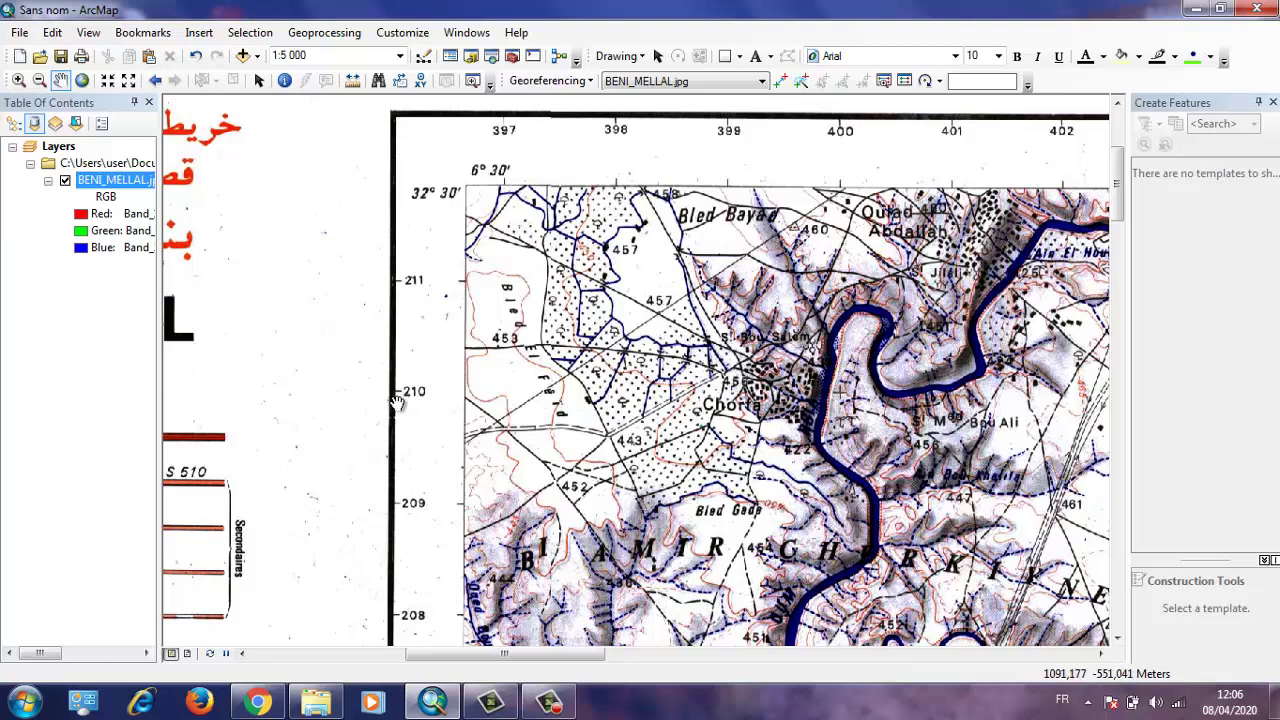
click(700, 408)
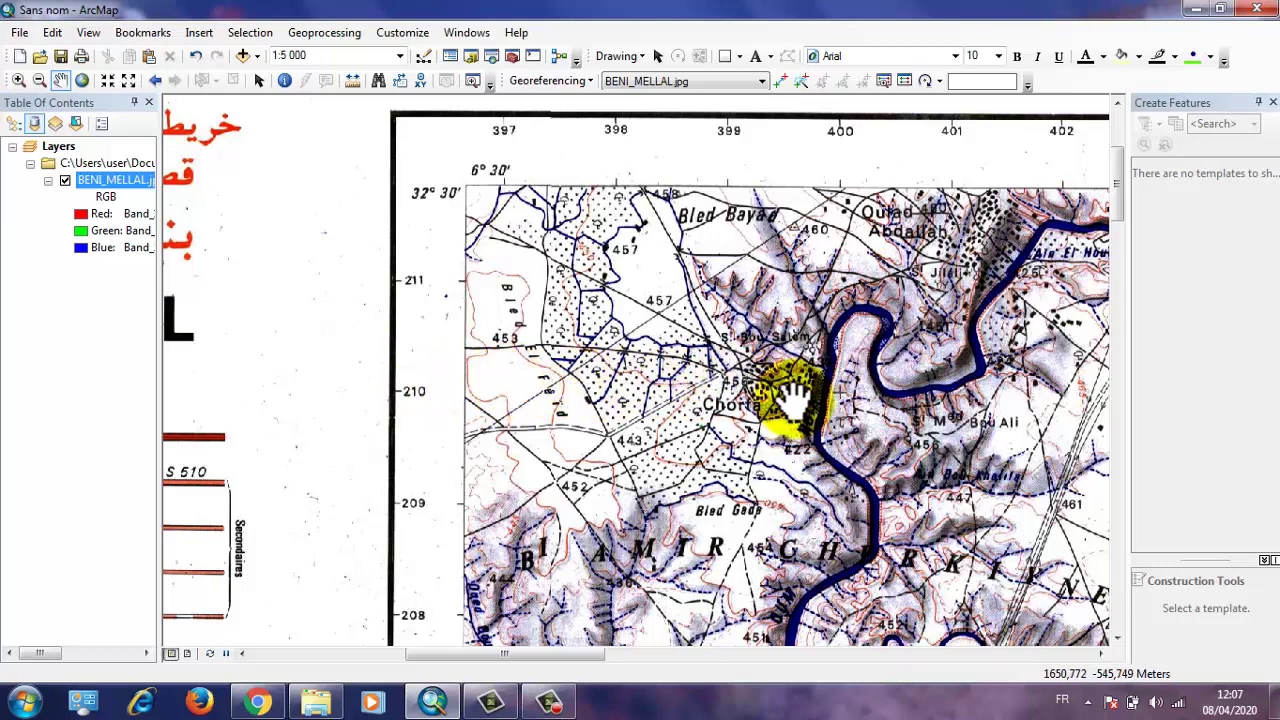
click(781, 81)
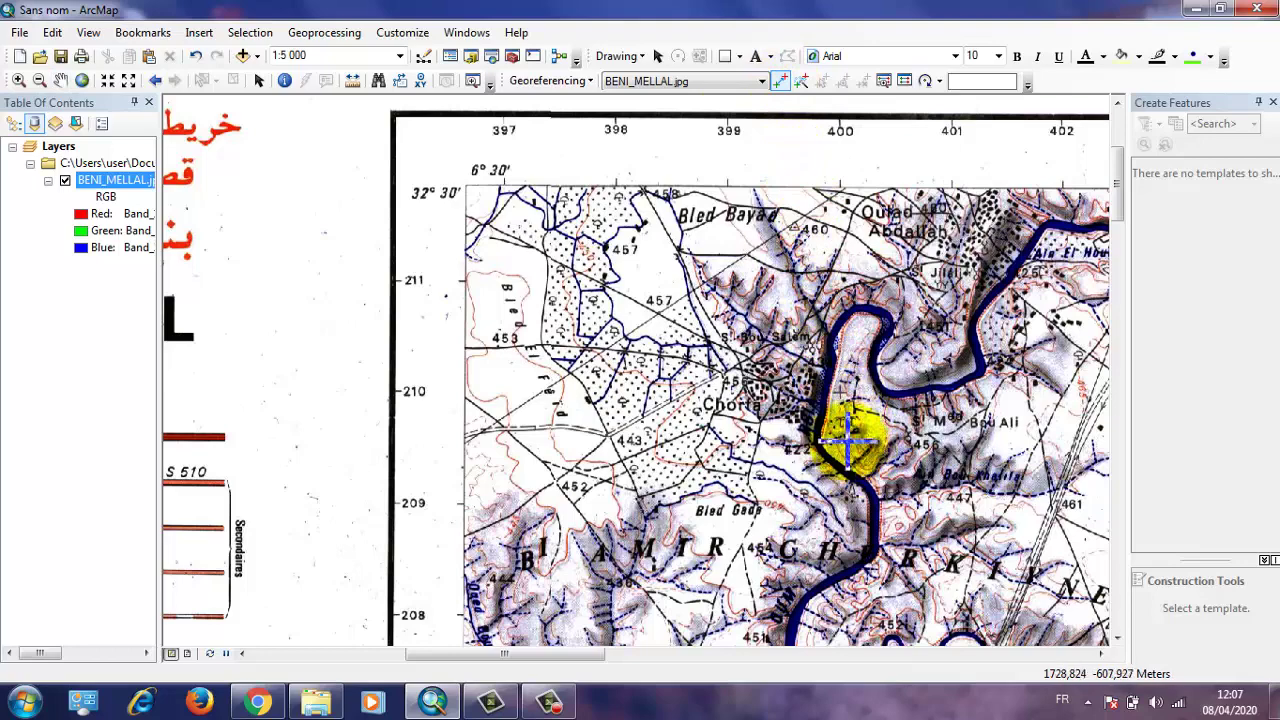
scroll(842, 388, down, 3)
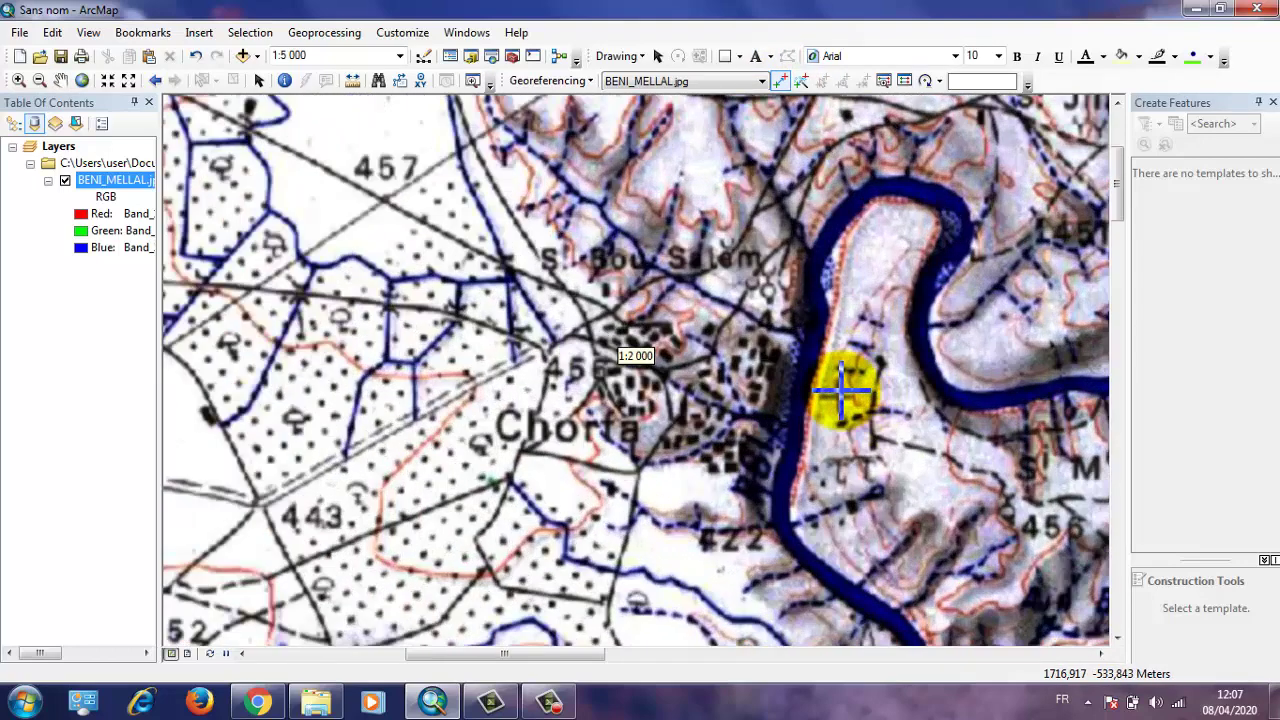
scroll(840, 398, down, 1)
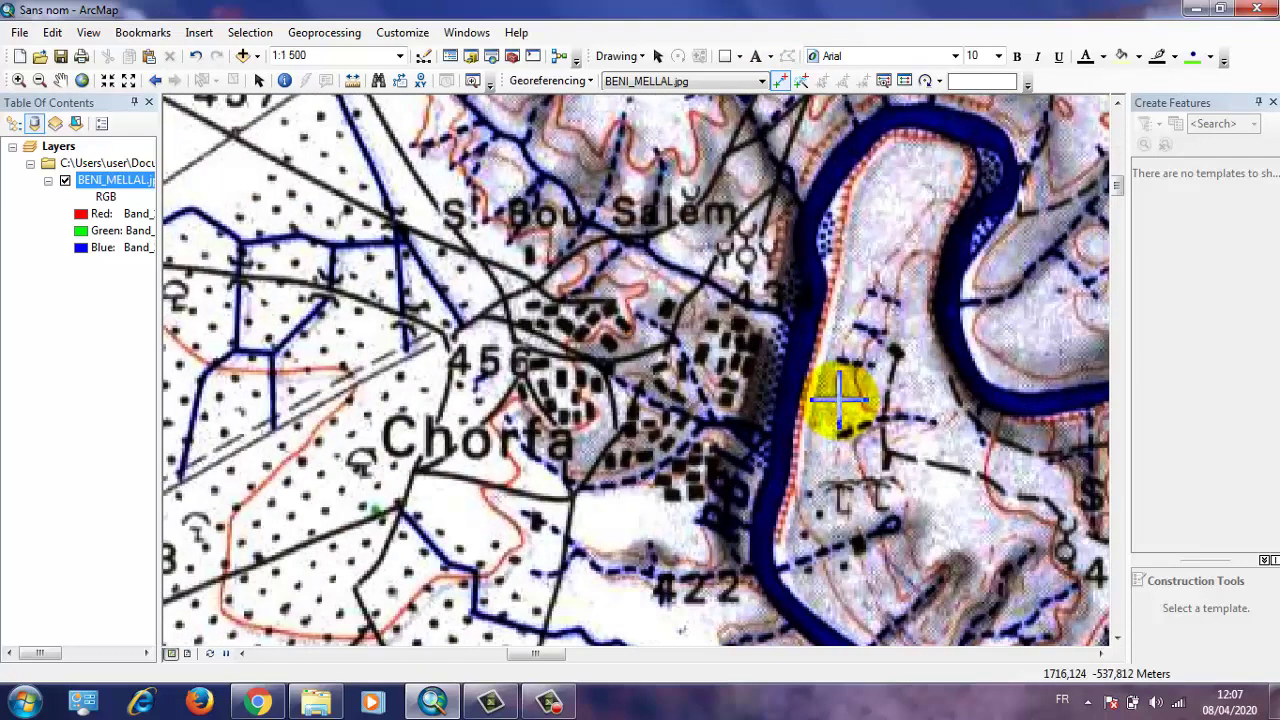
scroll(840, 398, down, 1)
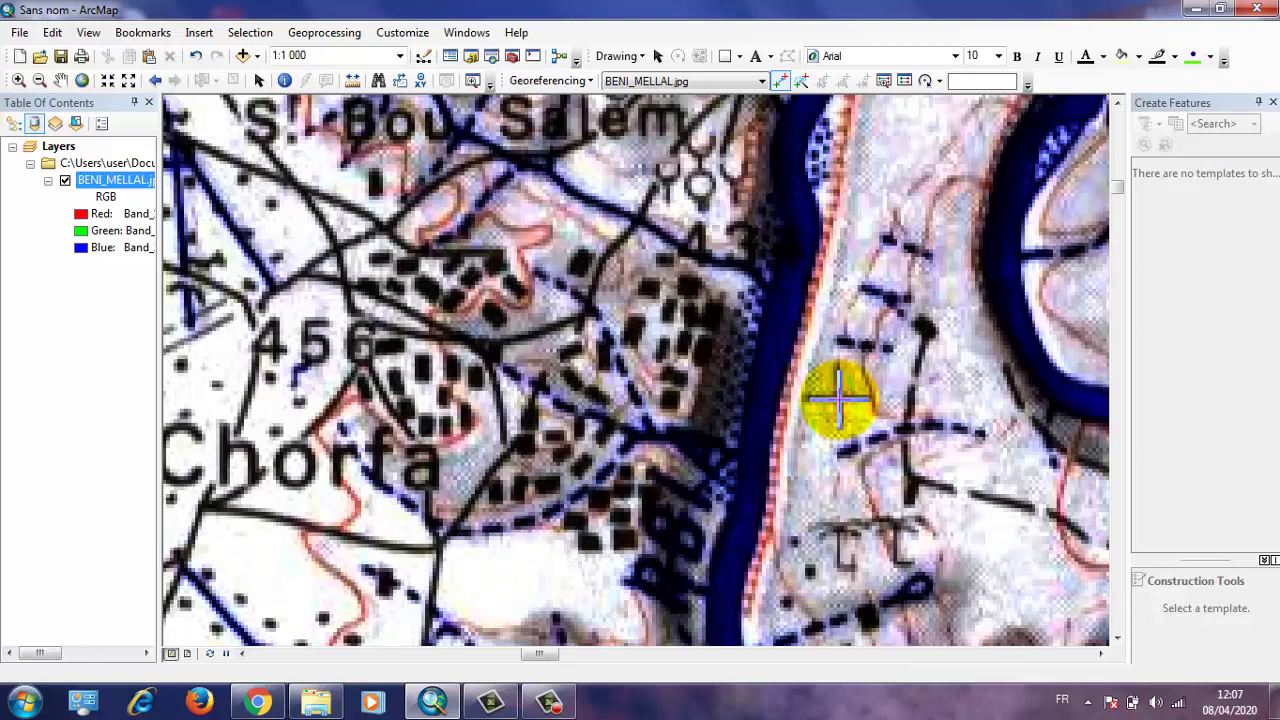
Assign the first control point the map coordinates X 400000 and Y 210000
right_click(838, 398)
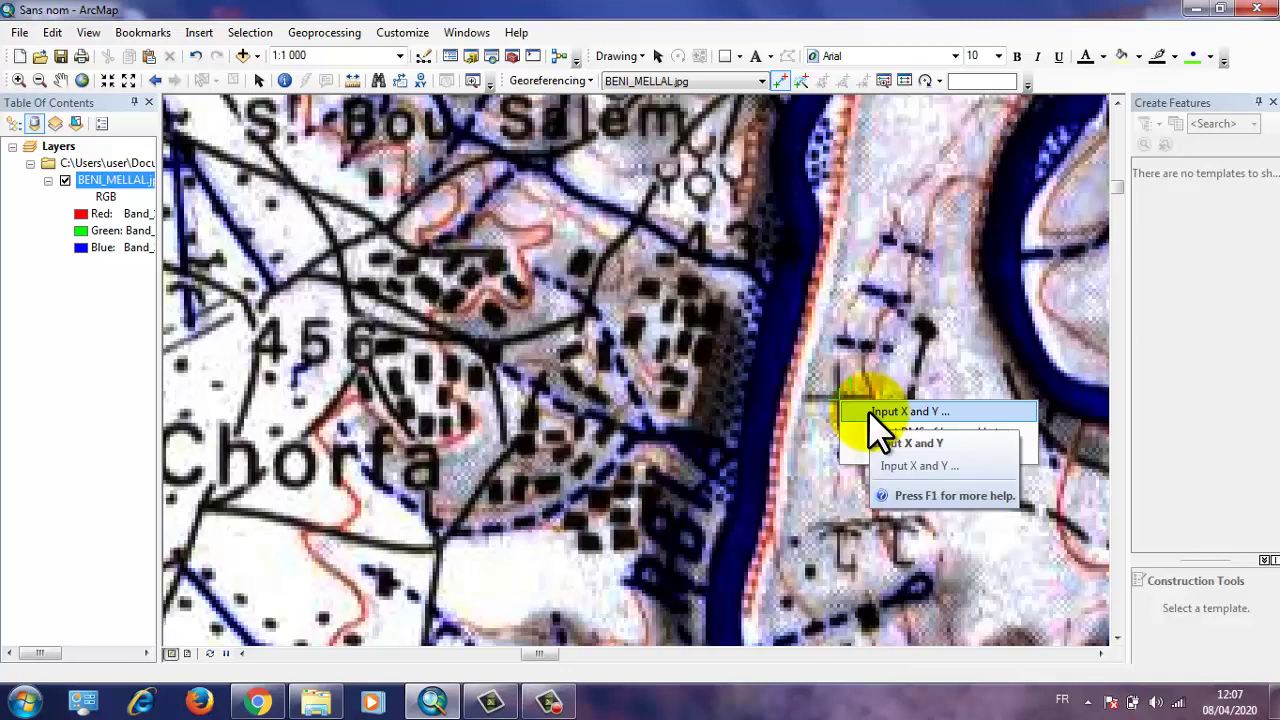
click(868, 410)
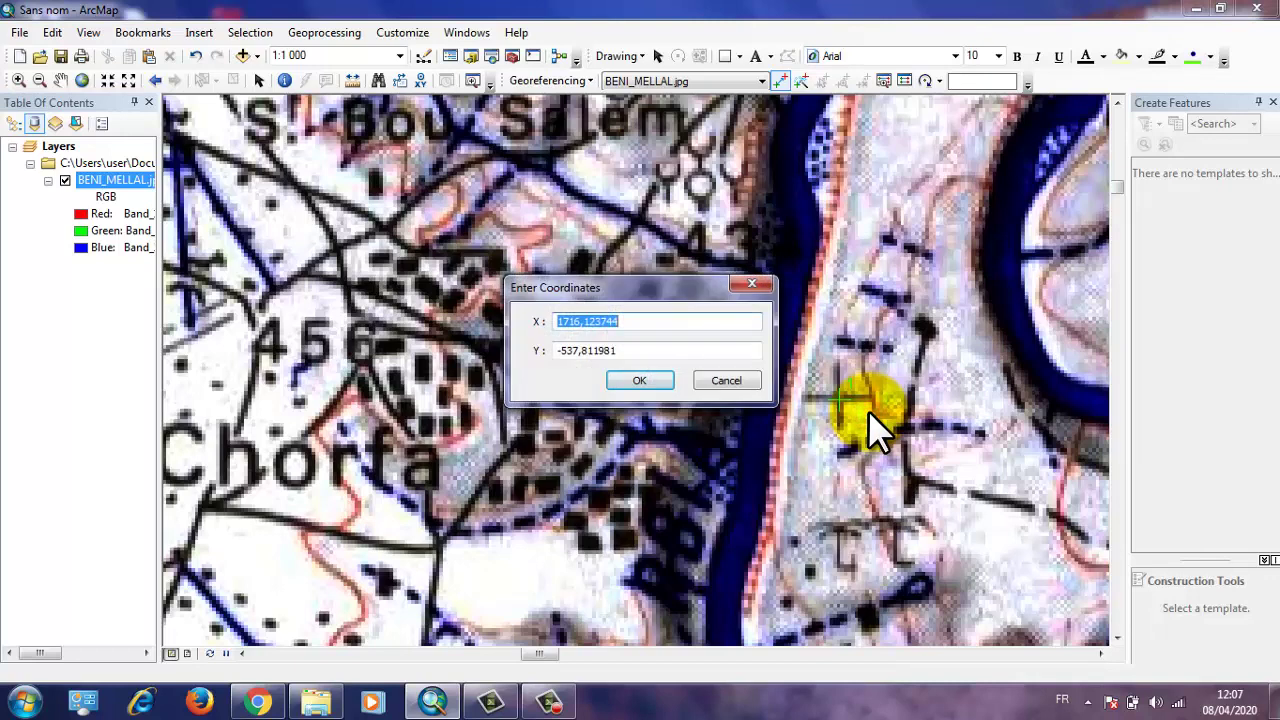
text(400)
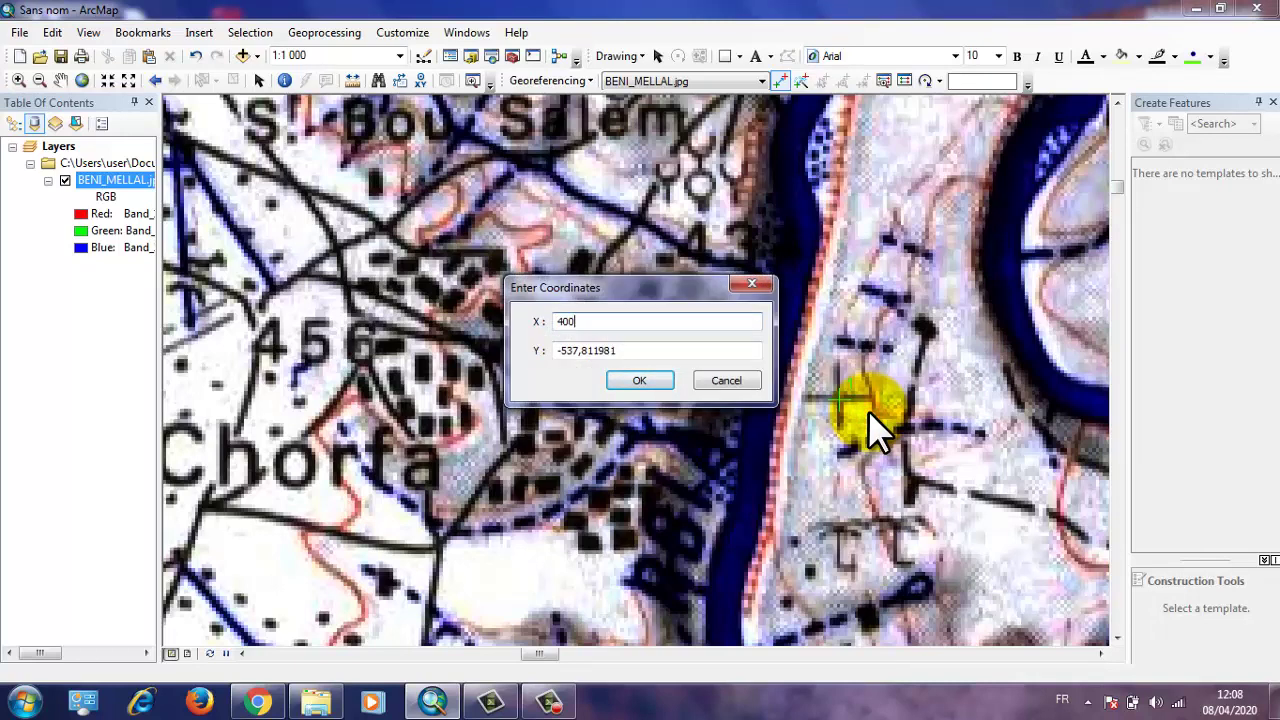
text(000)
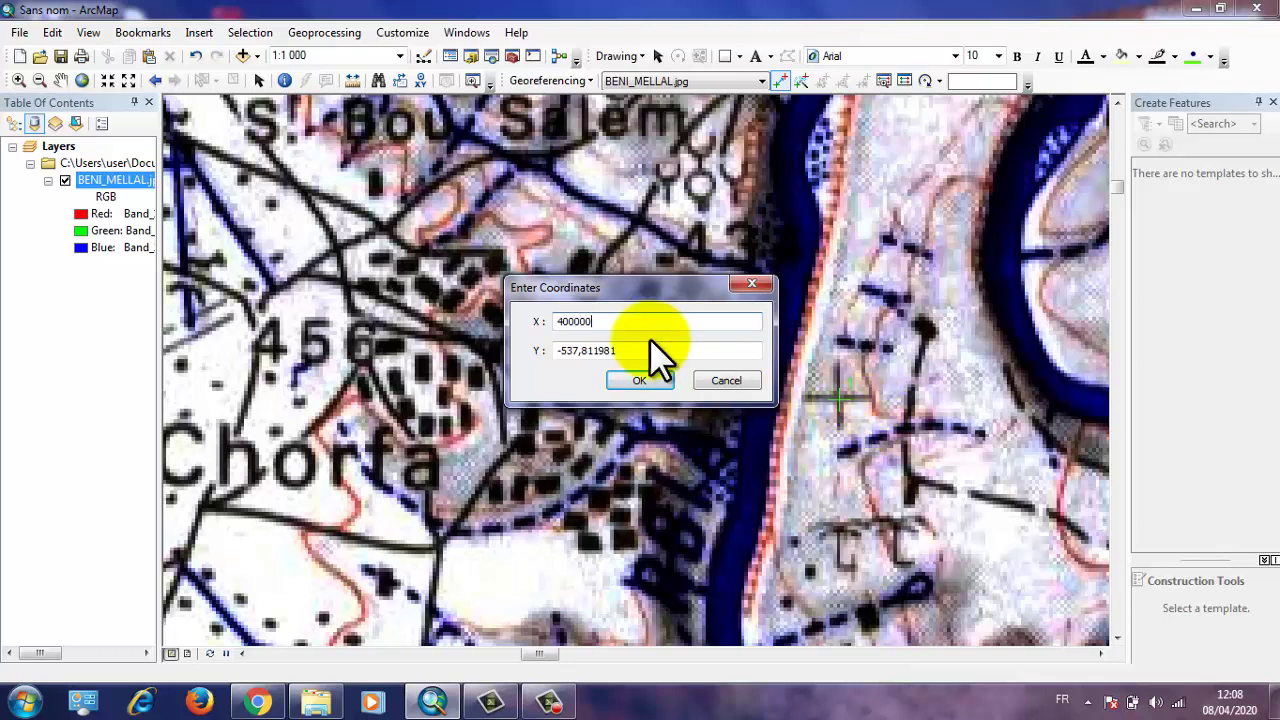
drag(645, 350, 517, 351)
text(2)
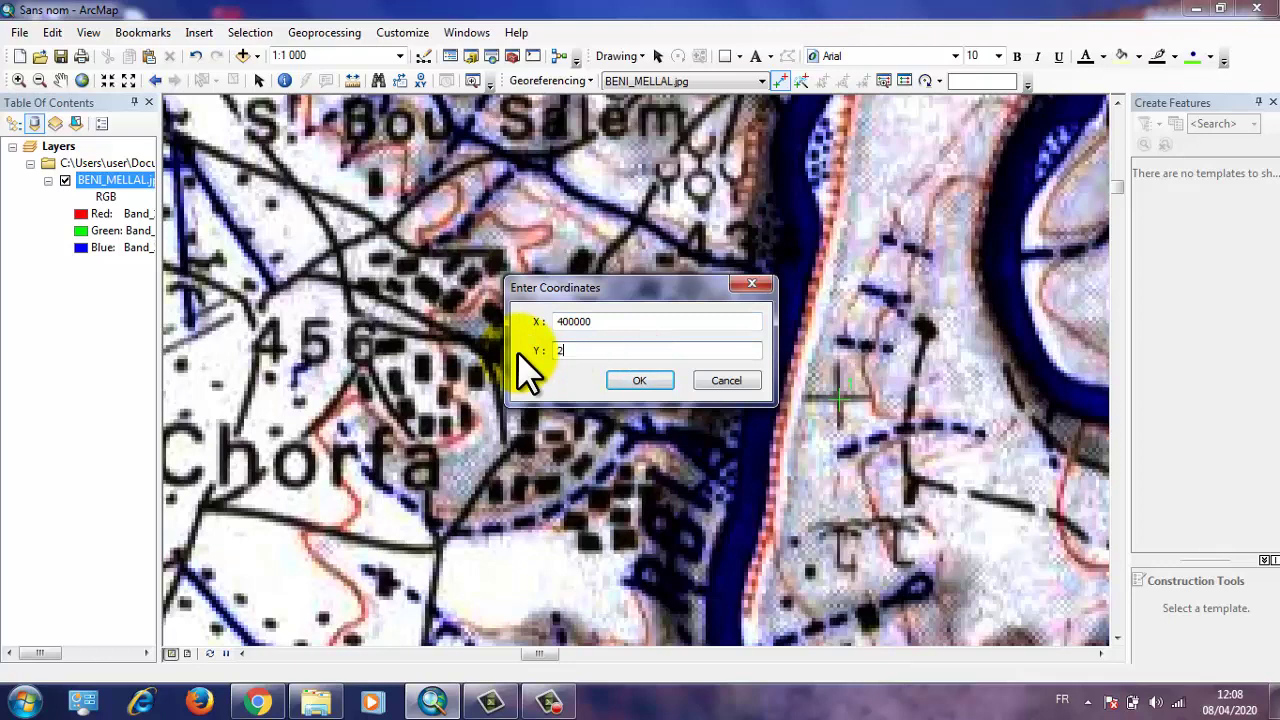
text(10000)
click(642, 379)
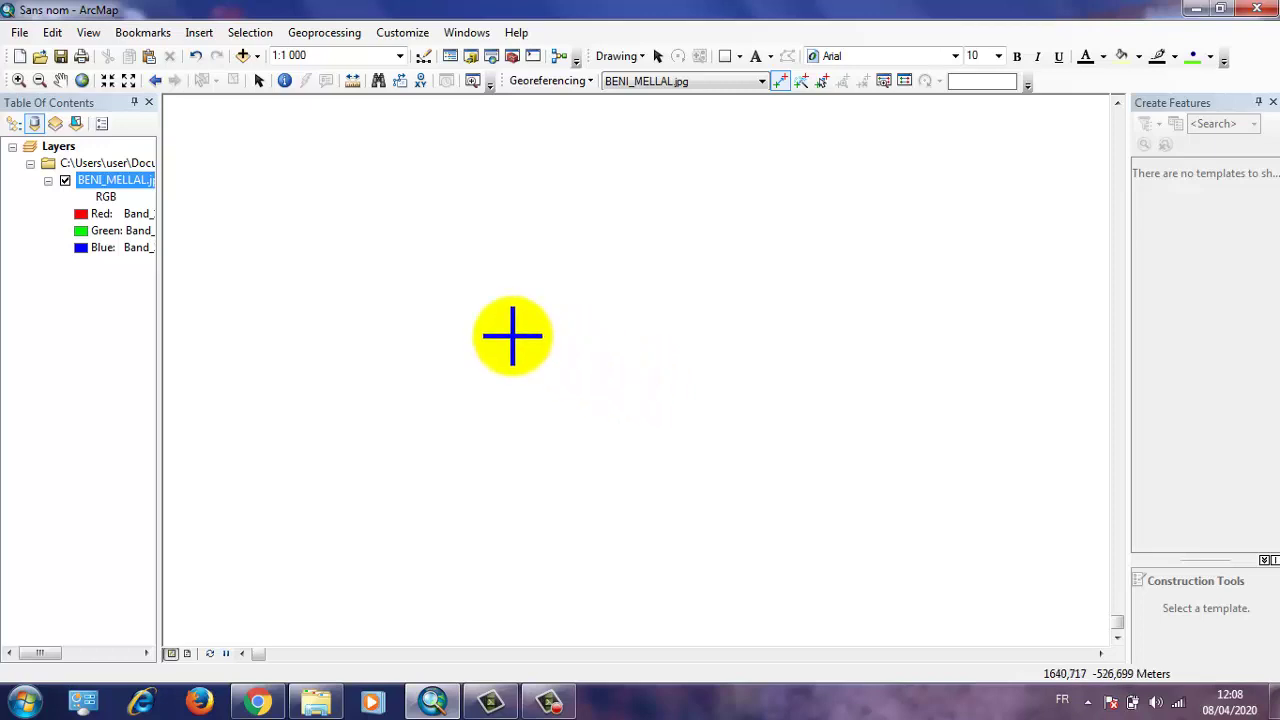
Place the second control point on the printed grid cross where lines 420 and 210 intersect, near the map's northeast corner
click(101, 186)
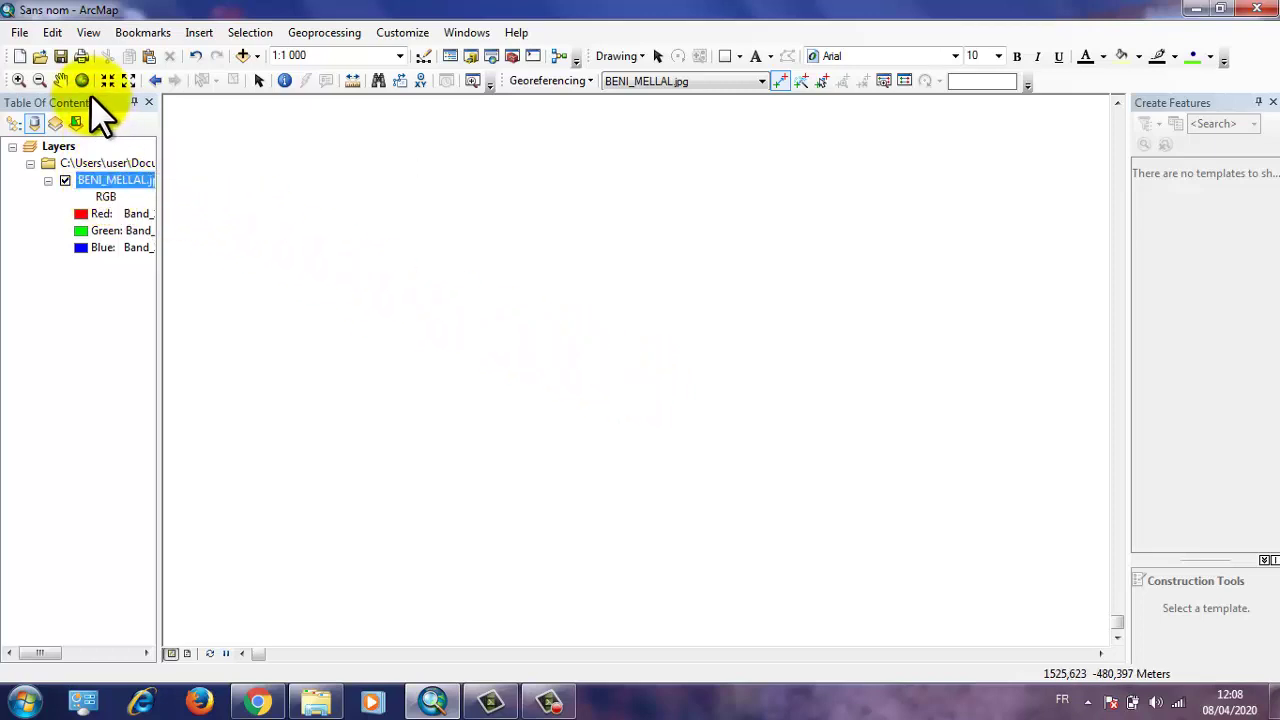
double_click(98, 182)
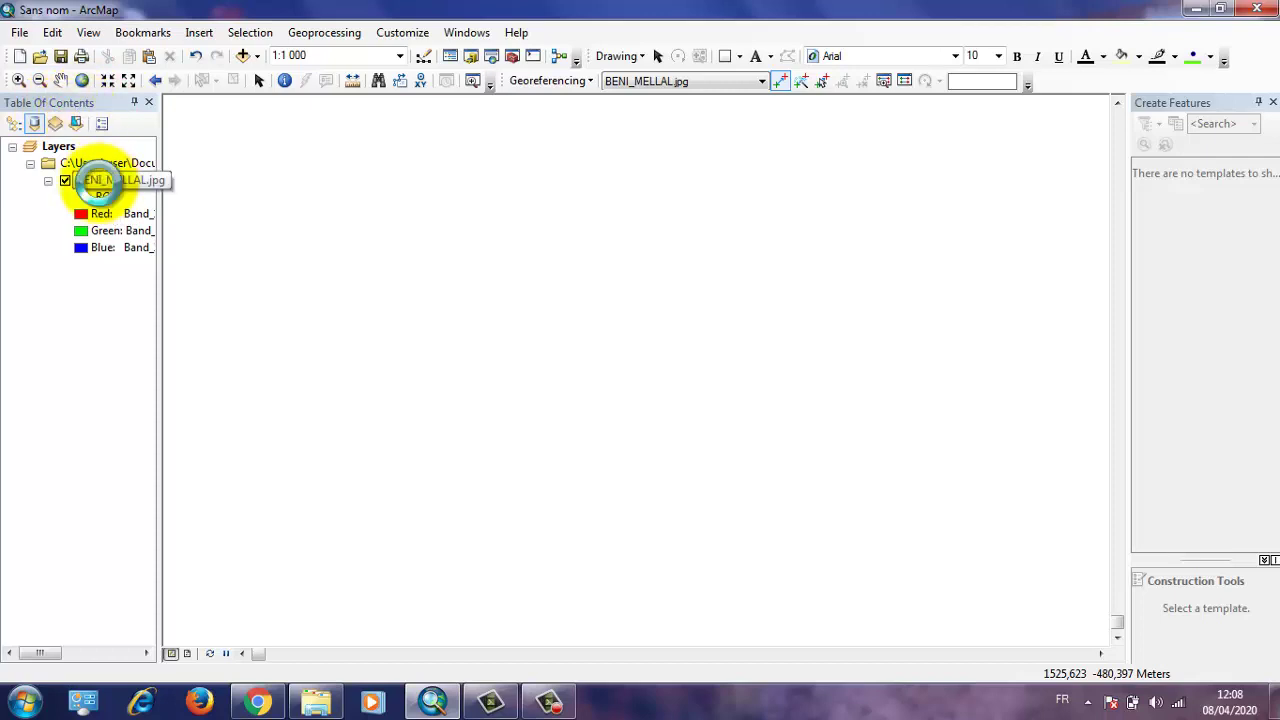
right_click(98, 182)
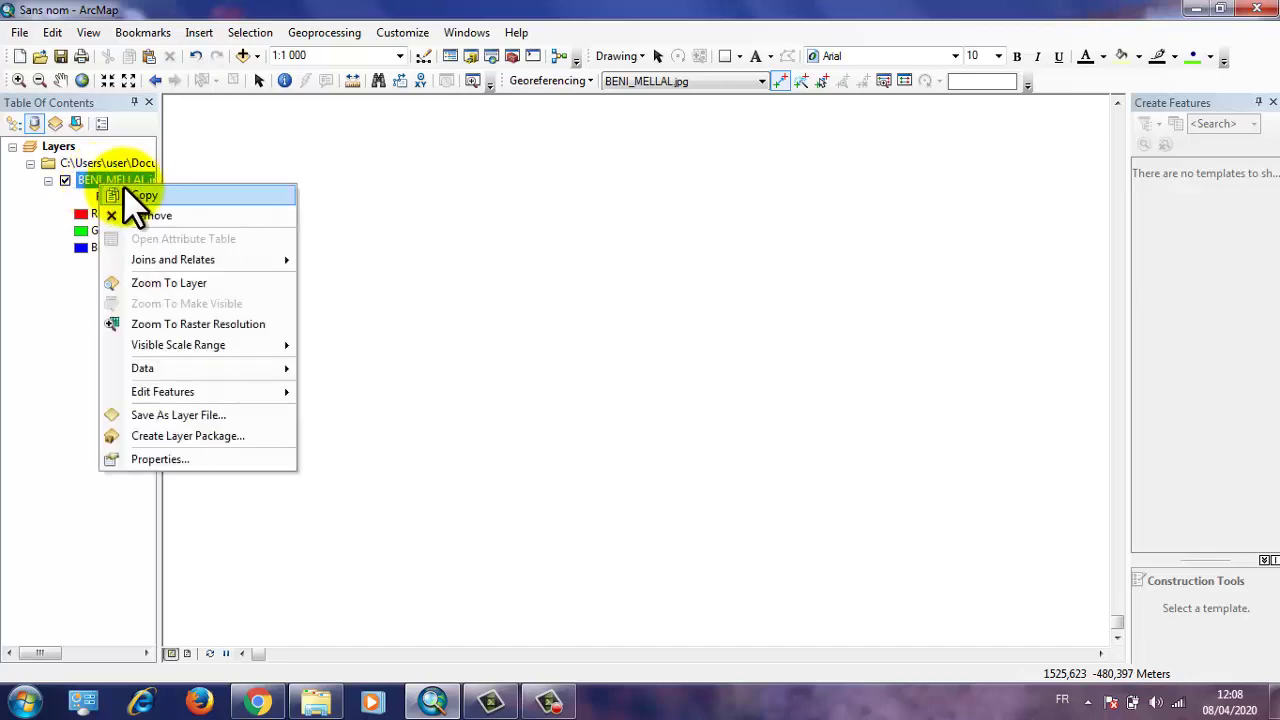
click(185, 282)
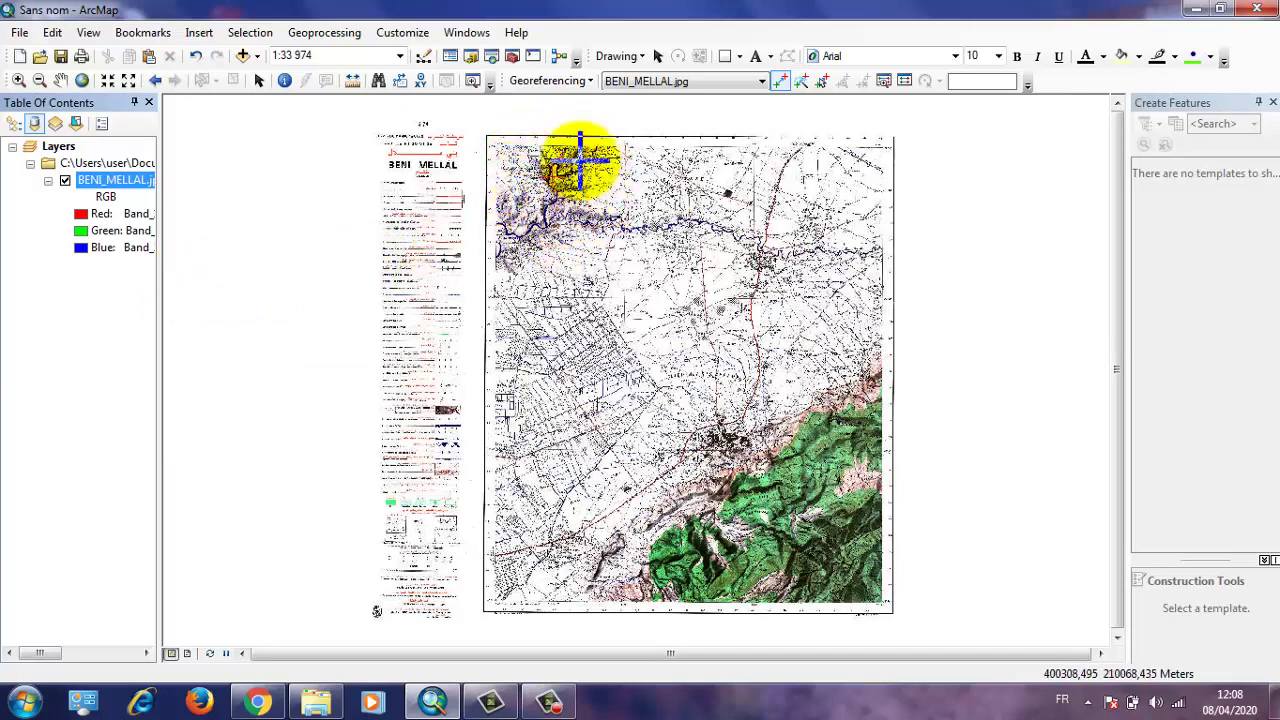
scroll(574, 182, up, 2)
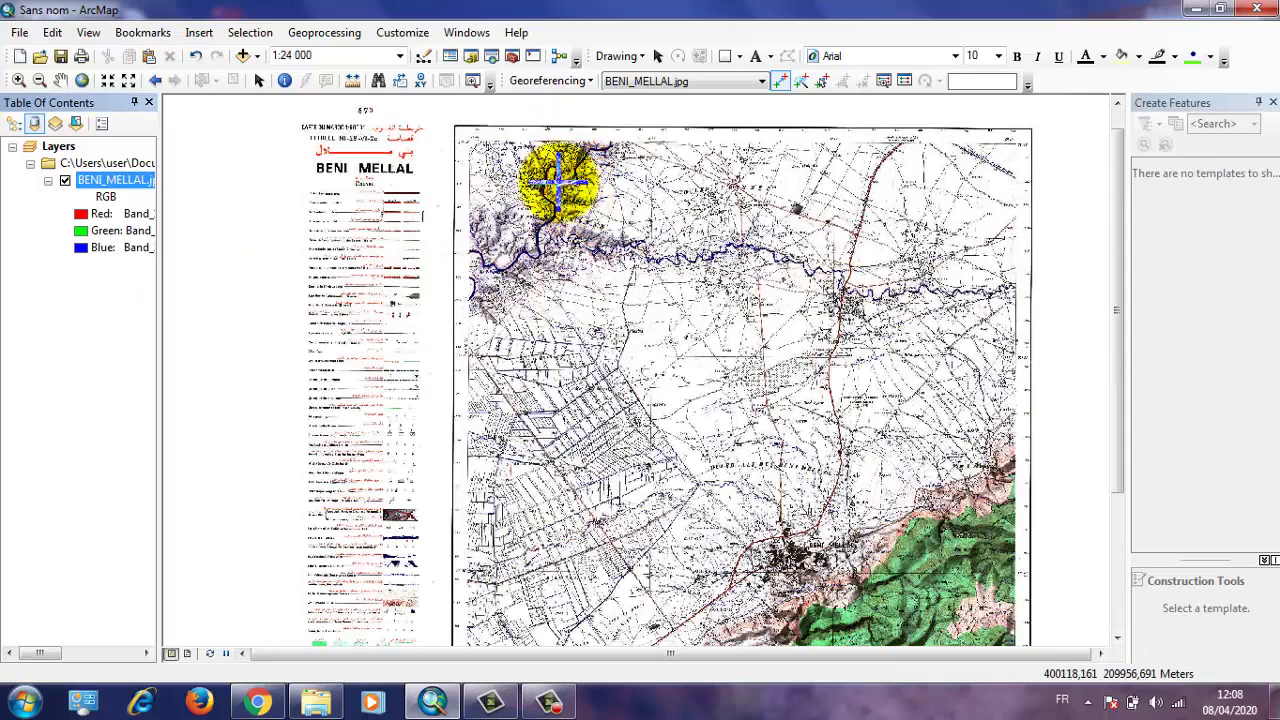
scroll(575, 185, up, 2)
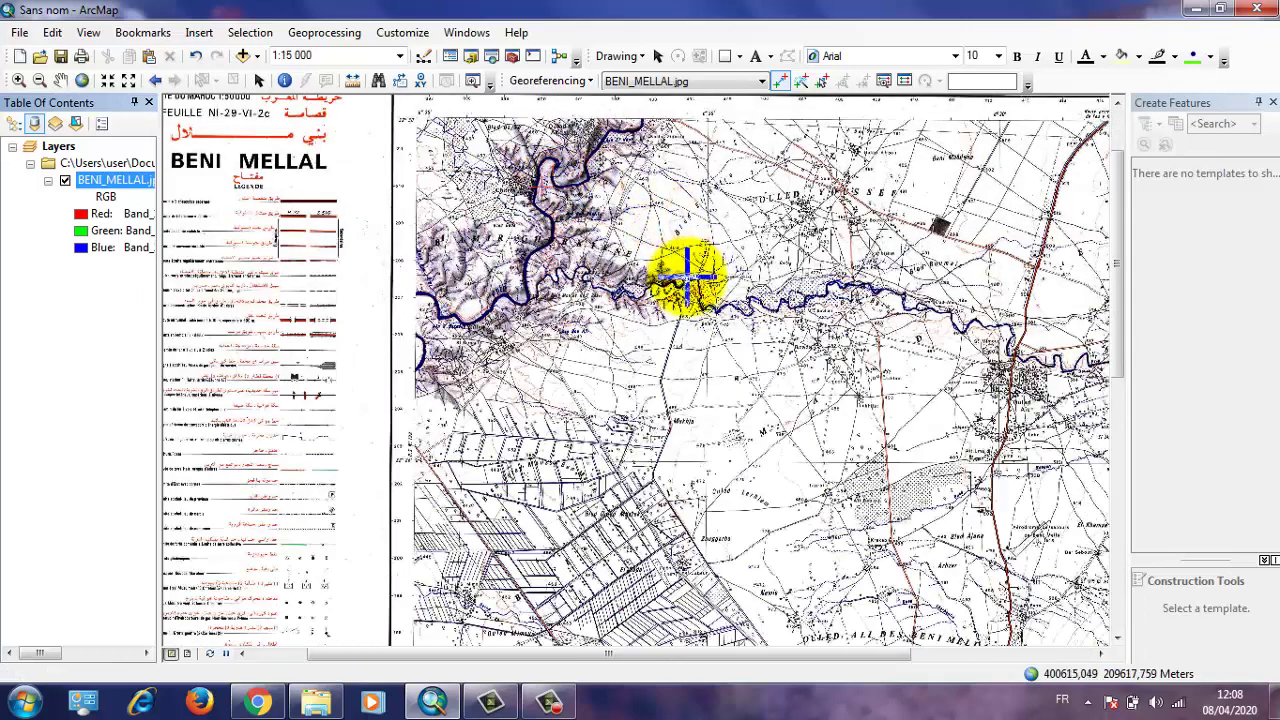
drag(740, 662, 912, 661)
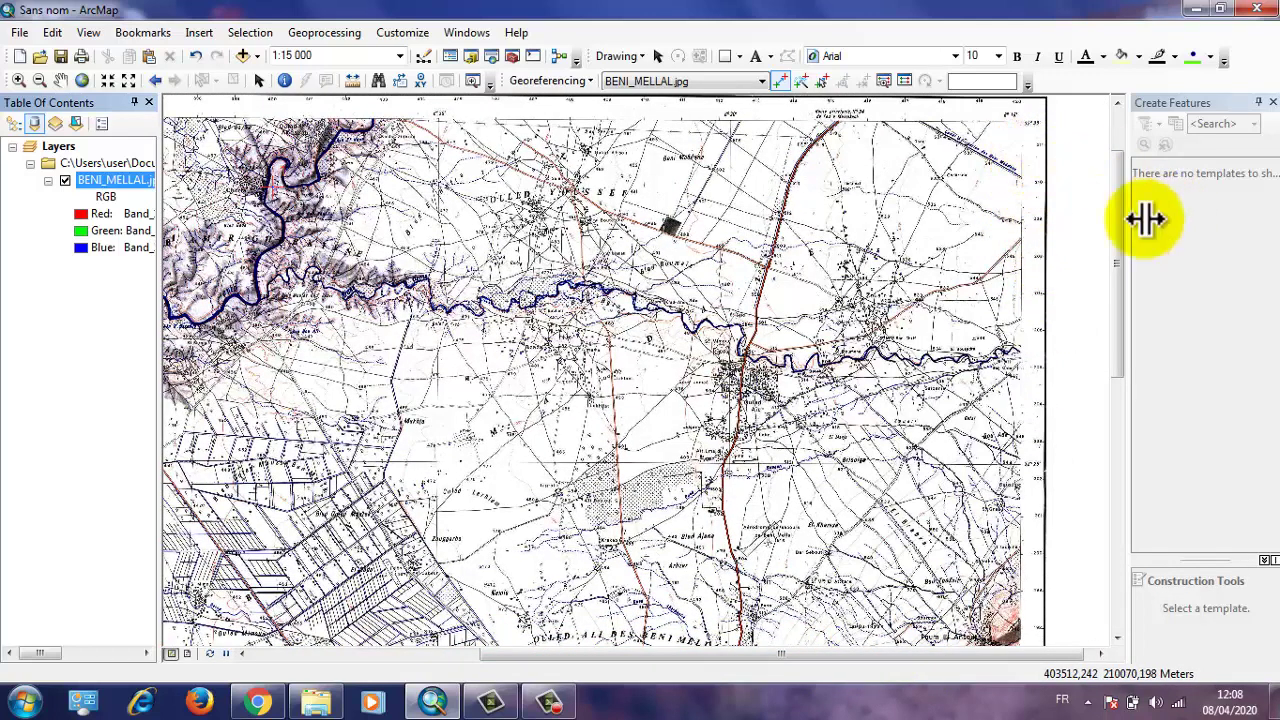
click(1100, 653)
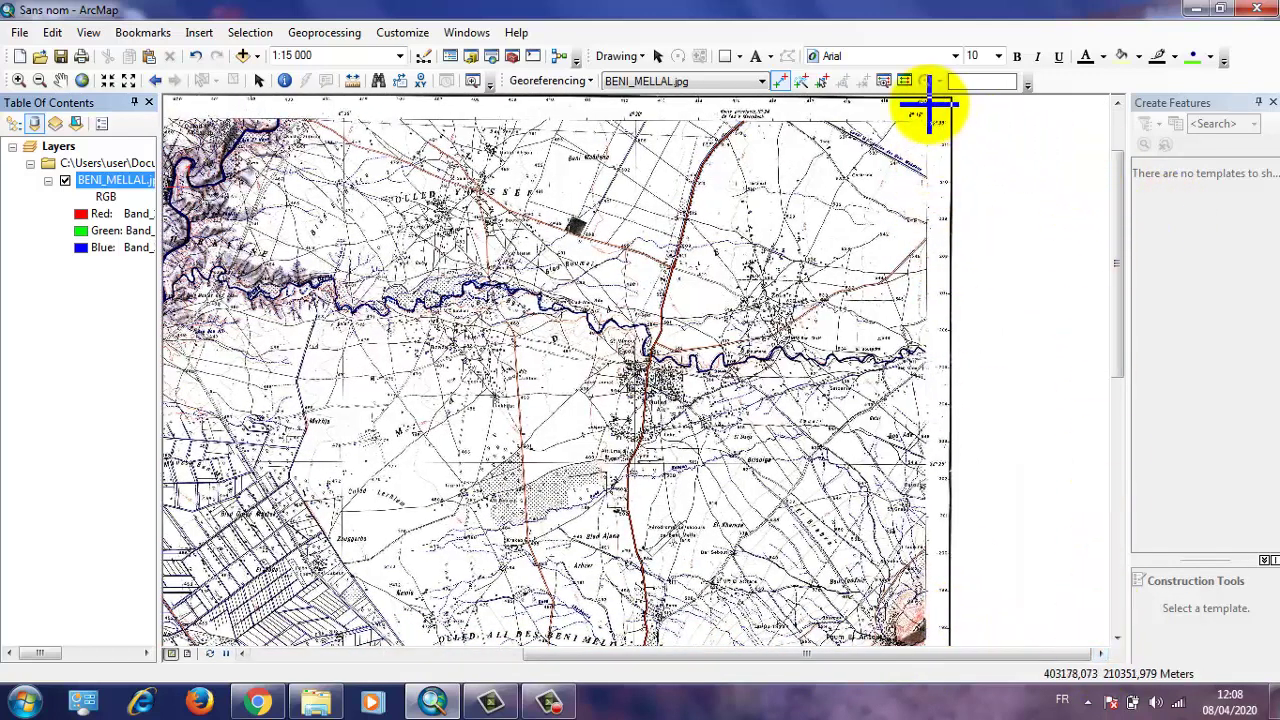
scroll(1010, 168, up, 1)
scroll(940, 149, down, 4)
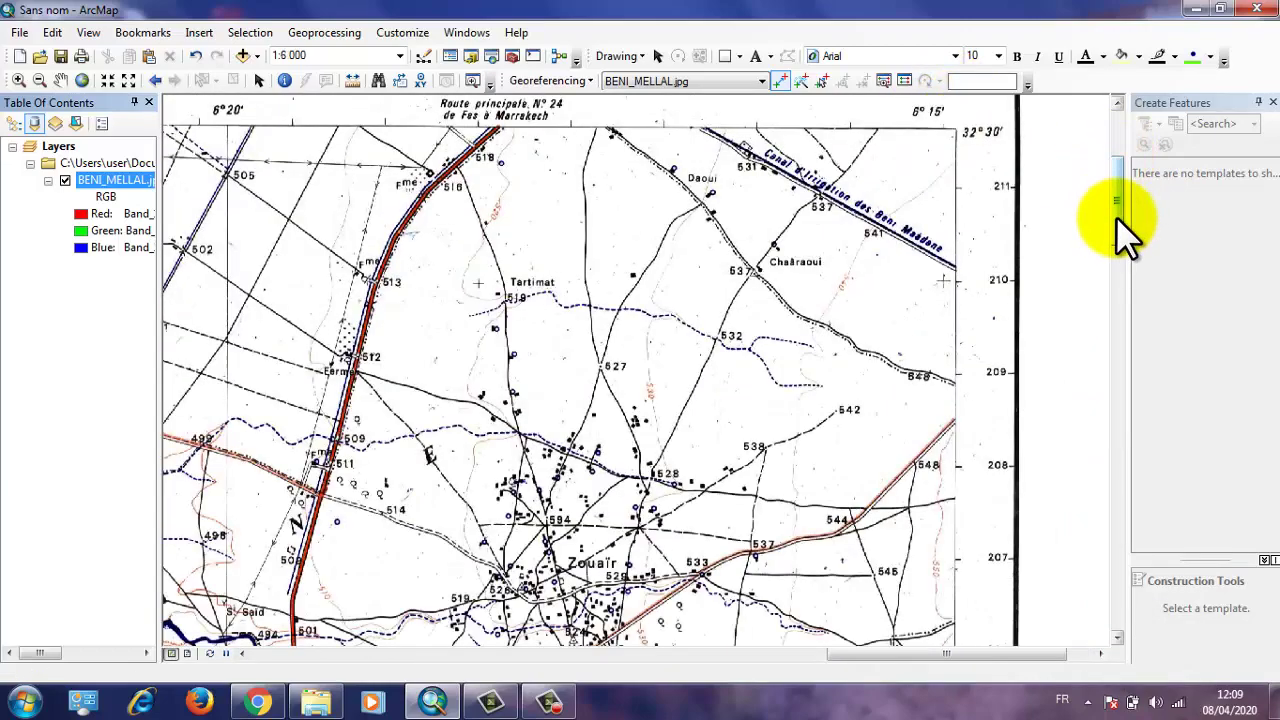
drag(1116, 216, 1116, 190)
scroll(1028, 272, down, 1)
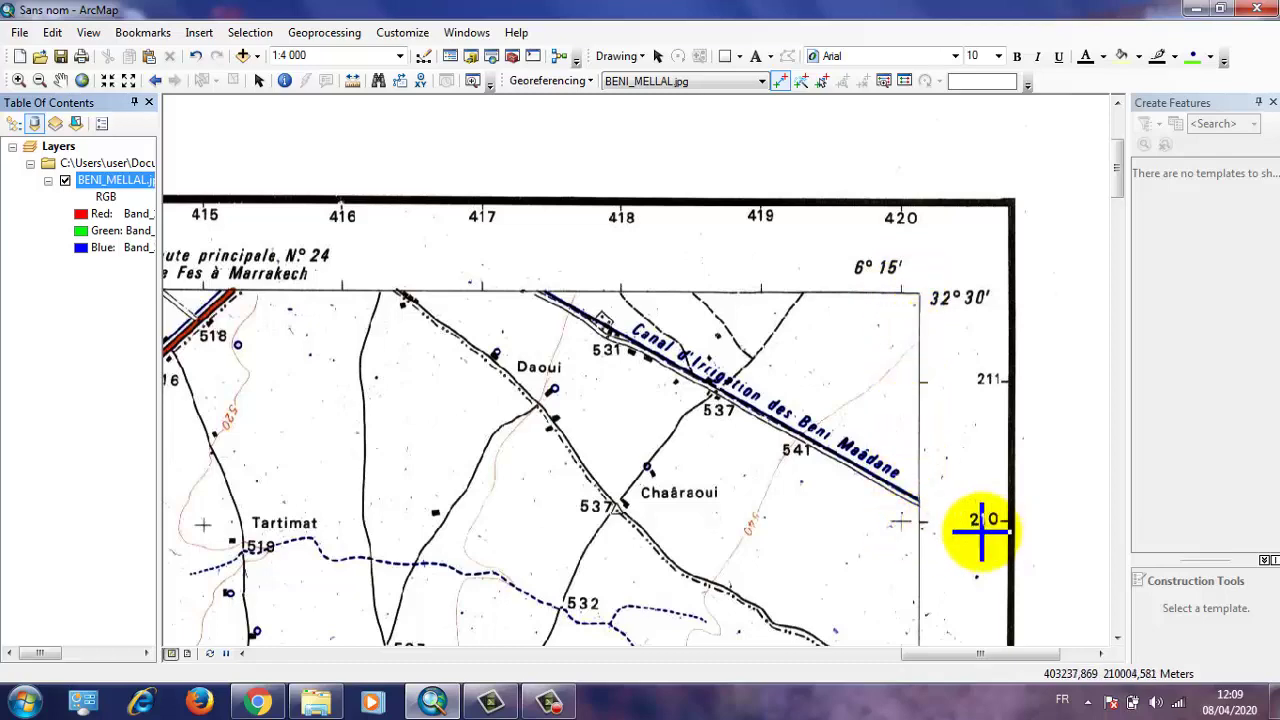
scroll(903, 523, down, 6)
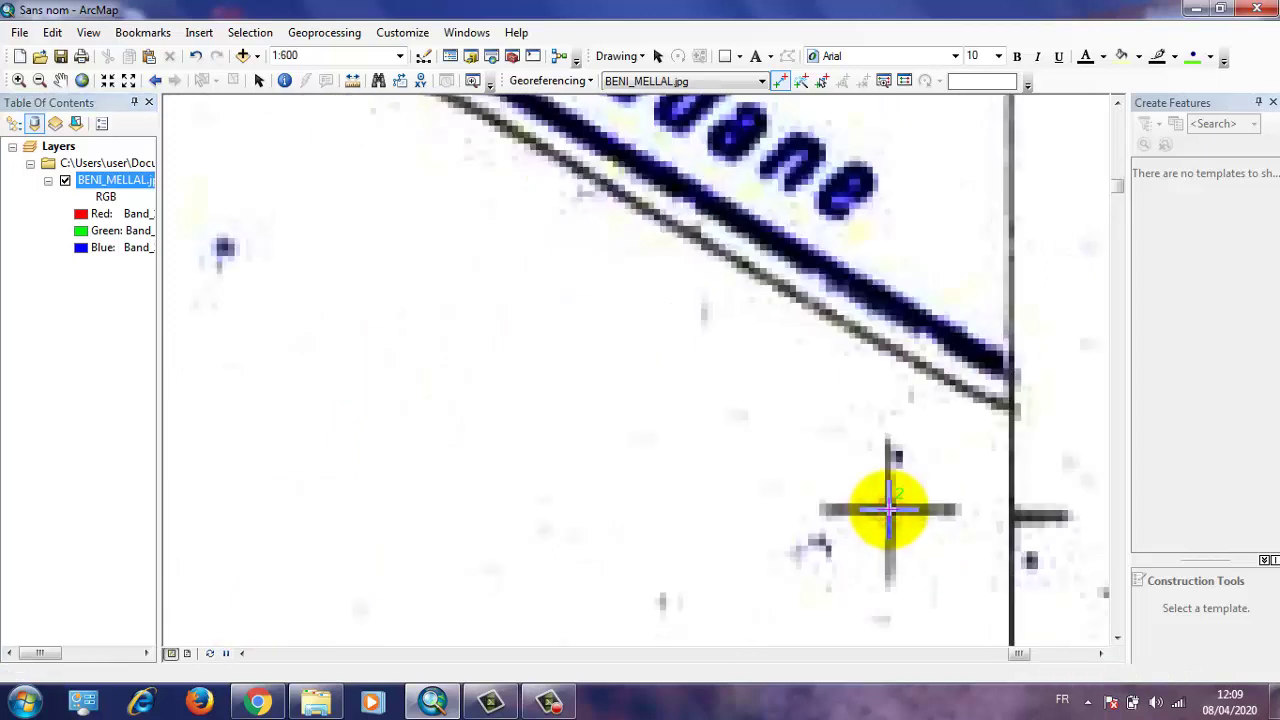
Assign the second control point the map coordinates X 420000 and Y 210000
right_click(889, 508)
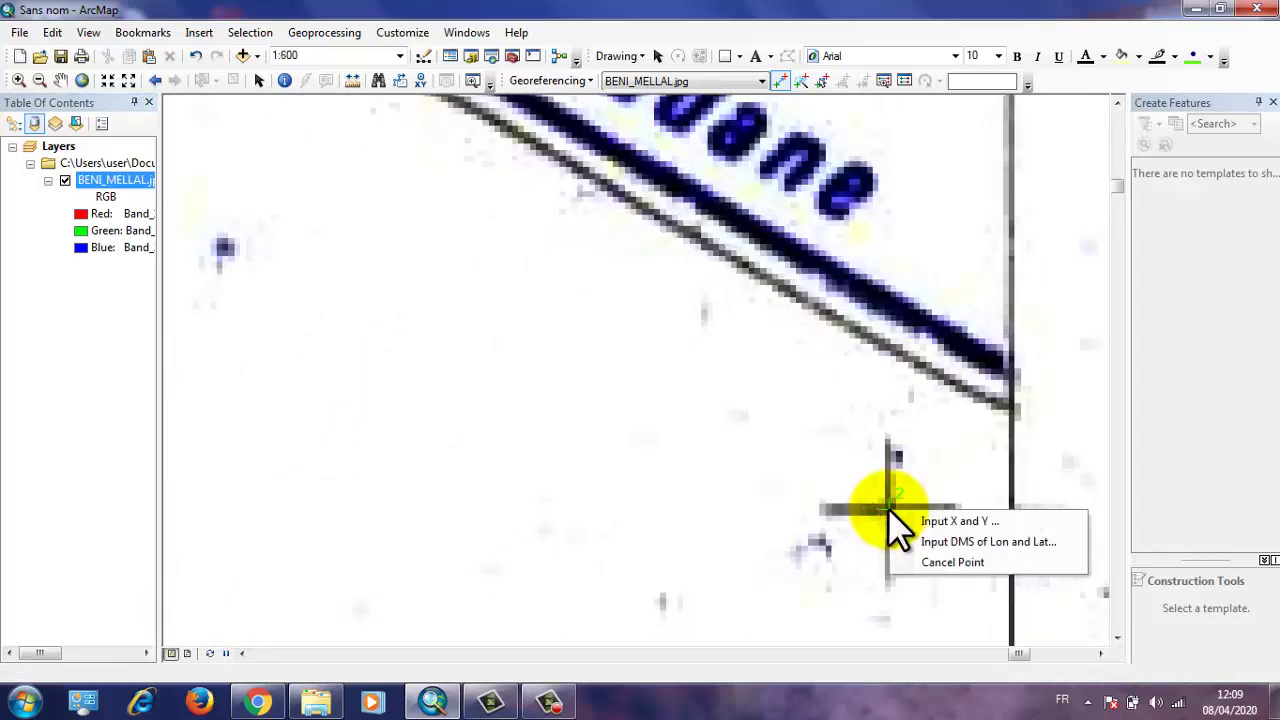
click(908, 521)
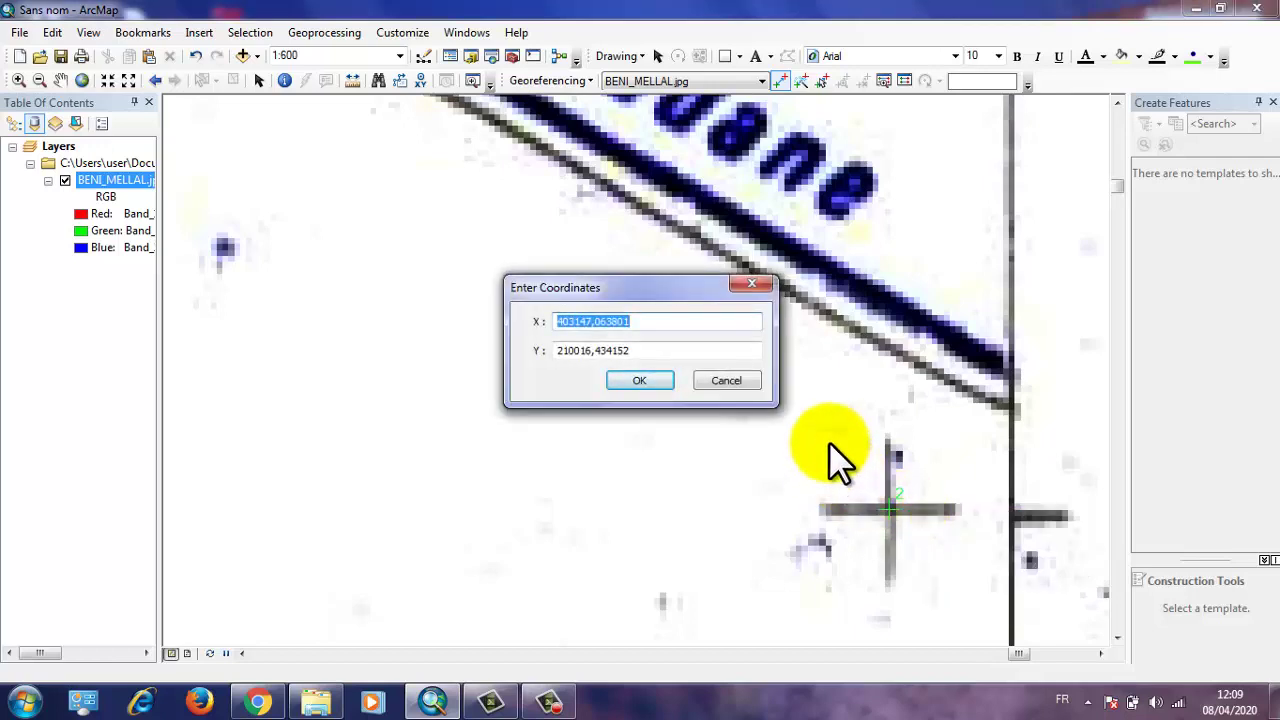
text(420000)
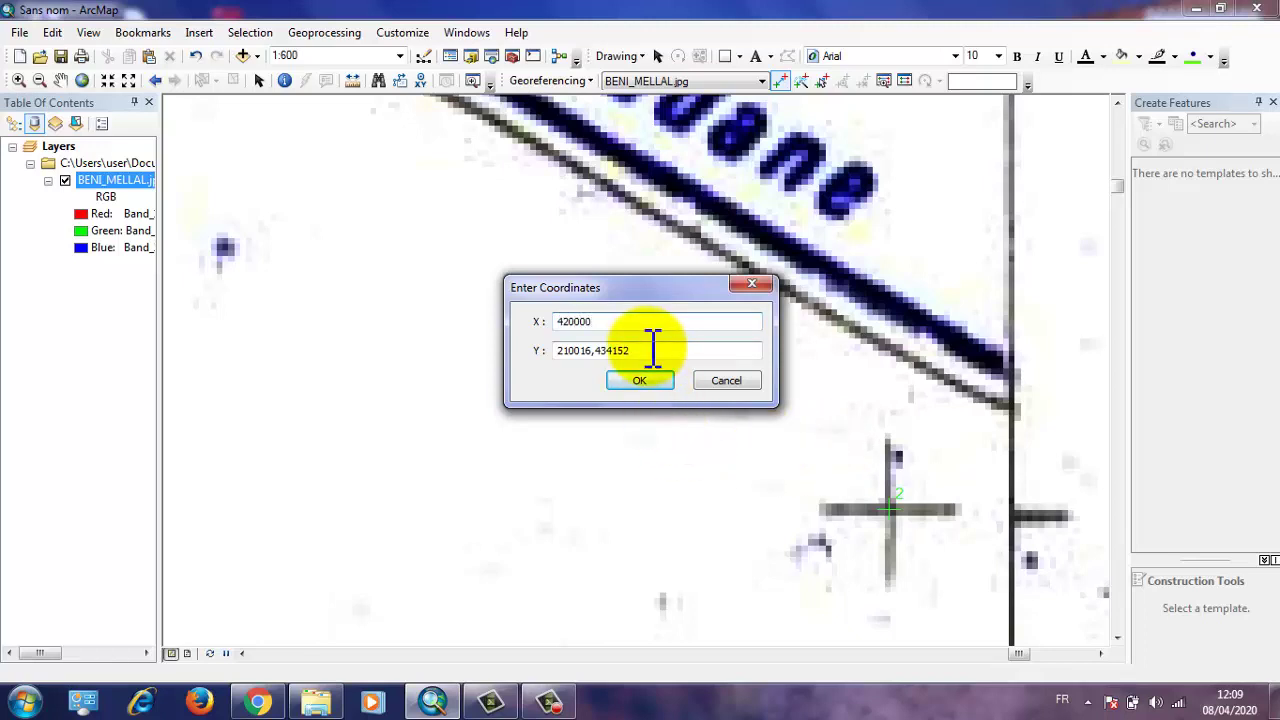
drag(651, 350, 586, 350)
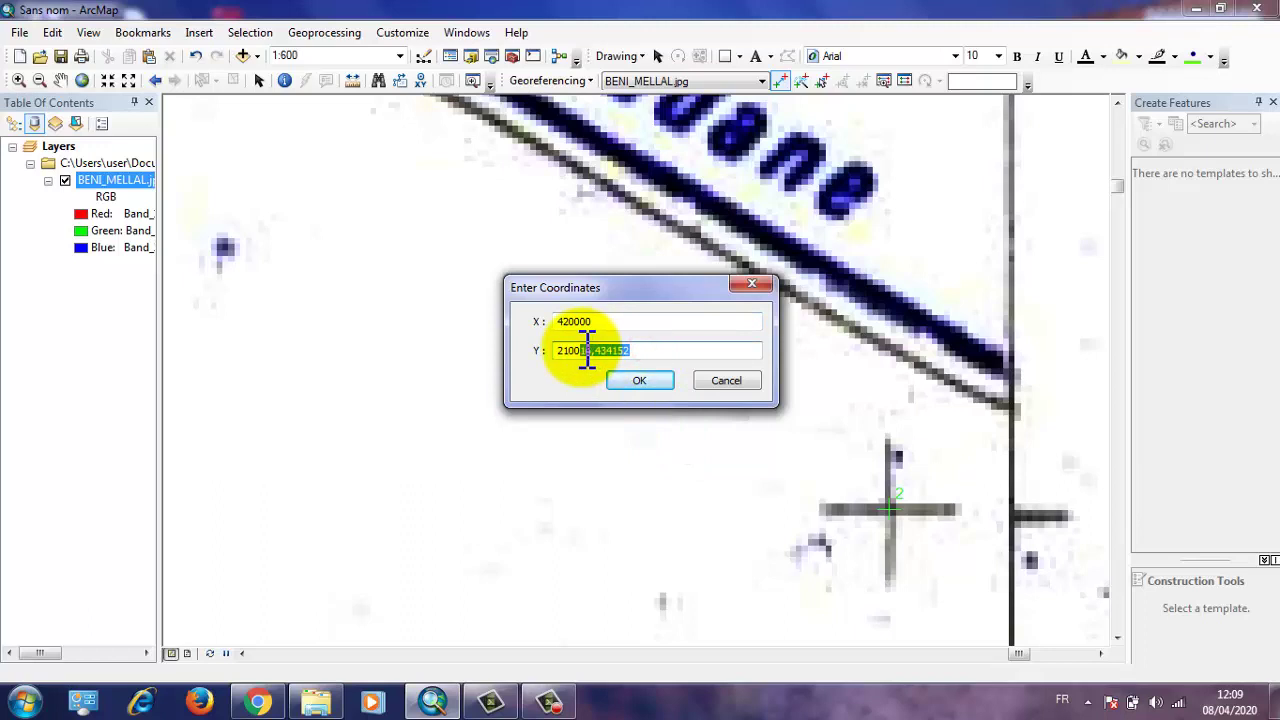
text(0000)
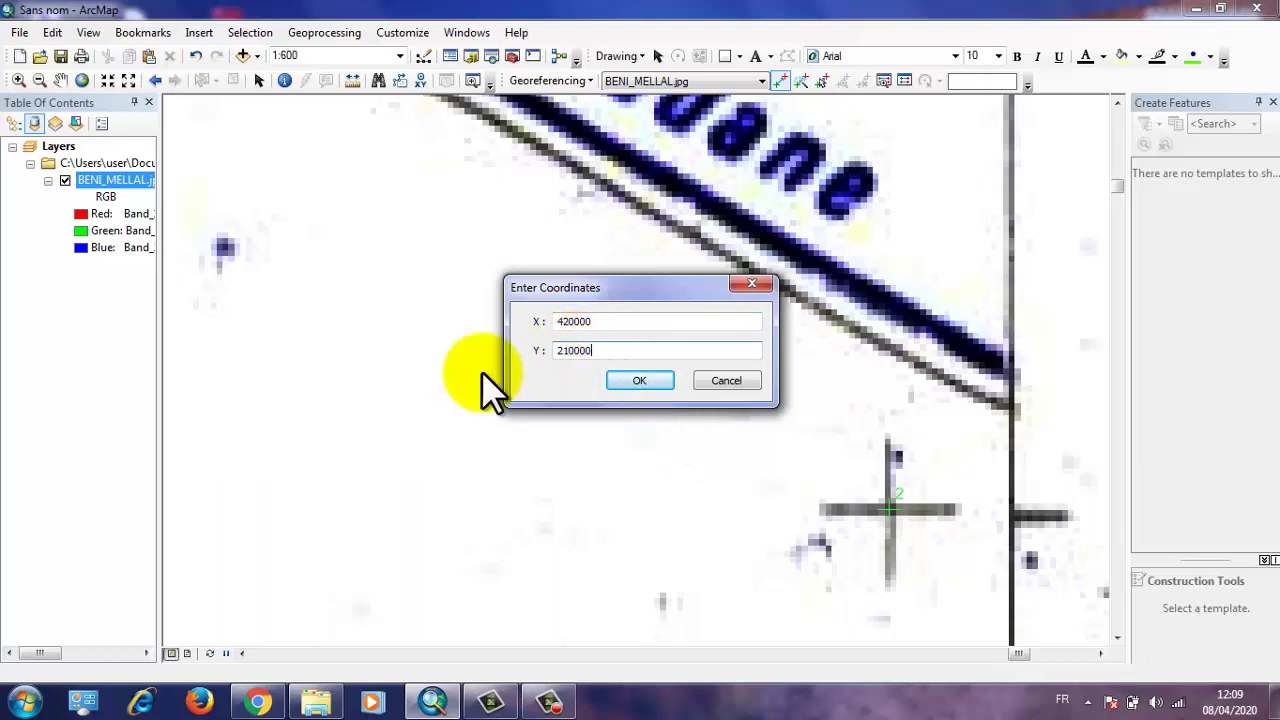
click(641, 384)
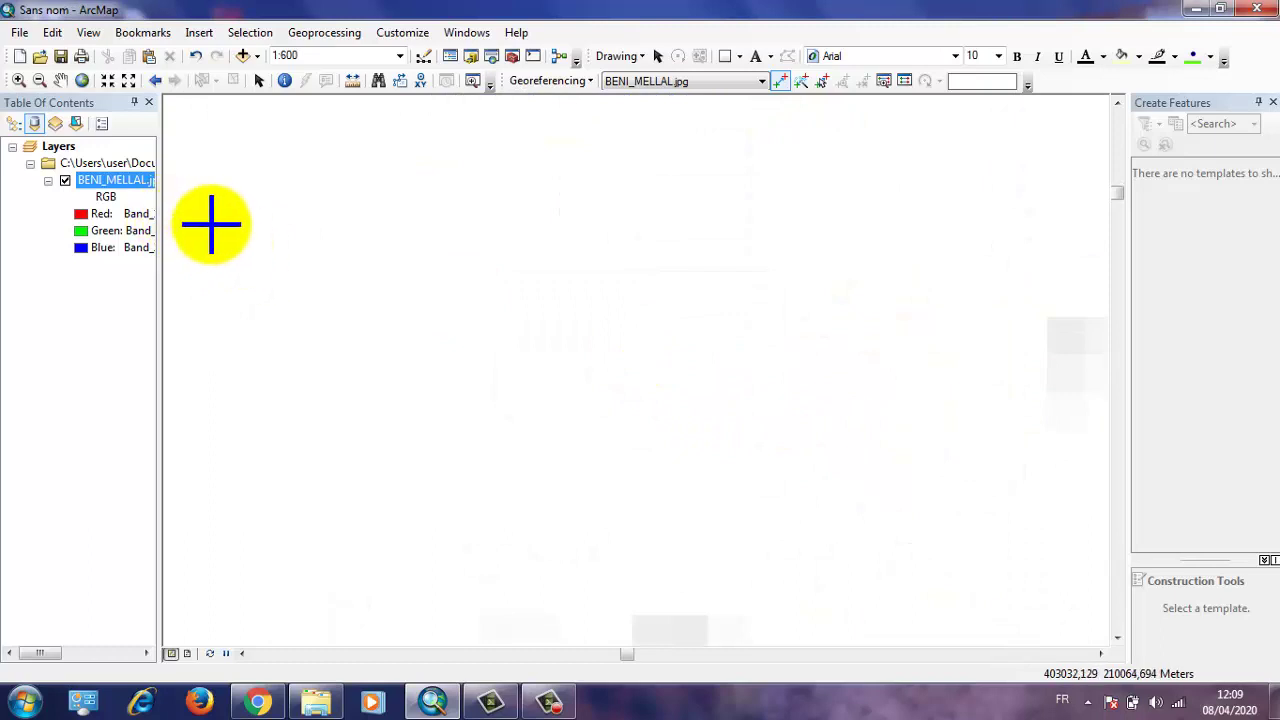
Place the third control point on the printed grid cross where lines 415 and 185 intersect, southeast of spot height 1730
right_click(98, 182)
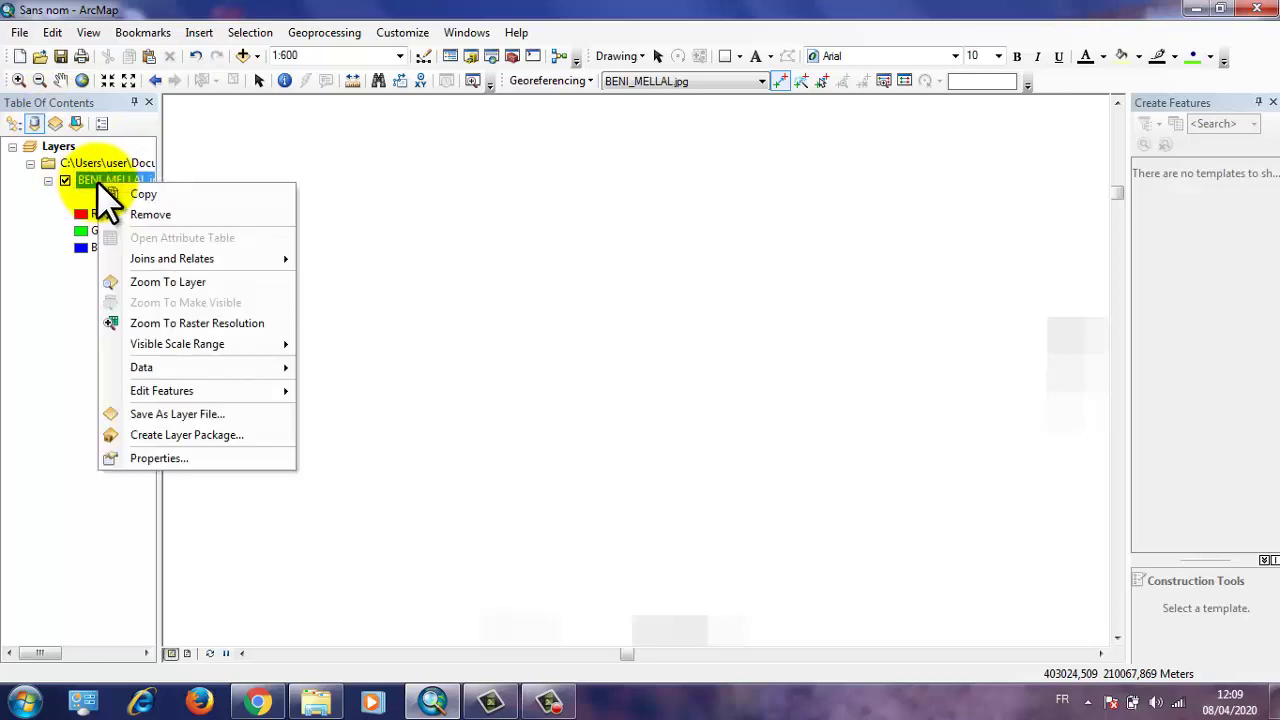
click(168, 282)
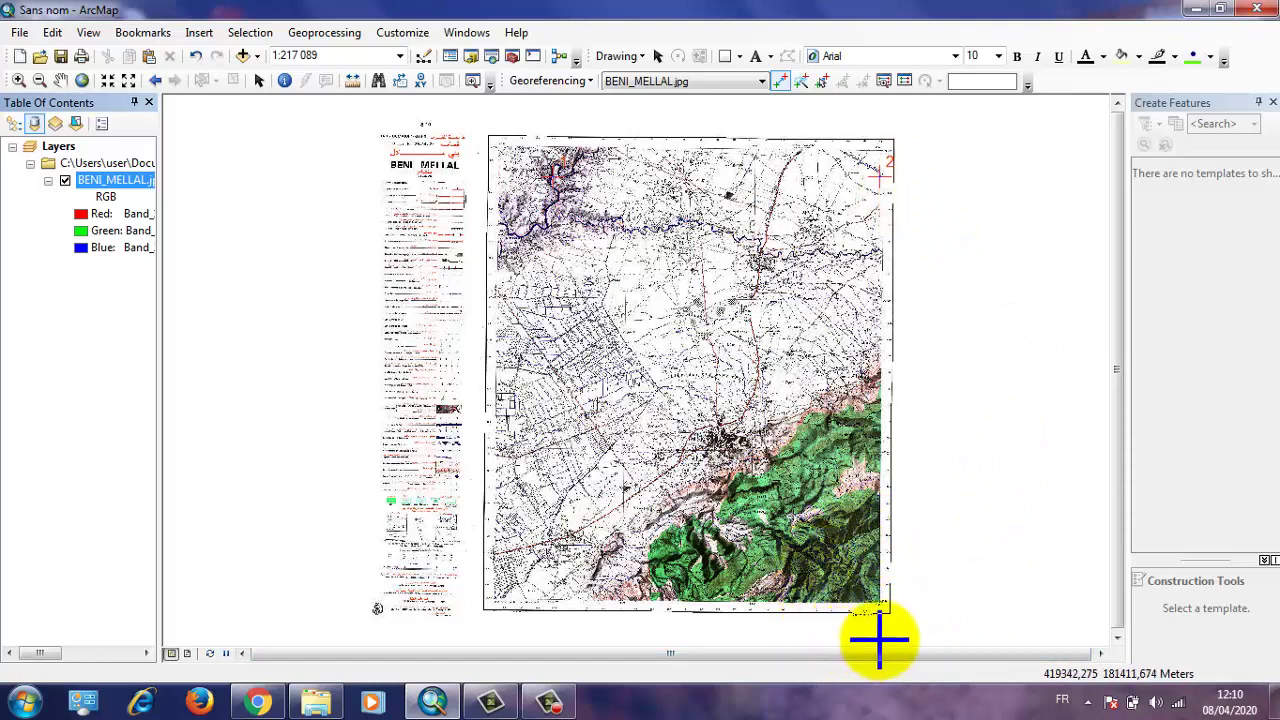
scroll(845, 612, up, 4)
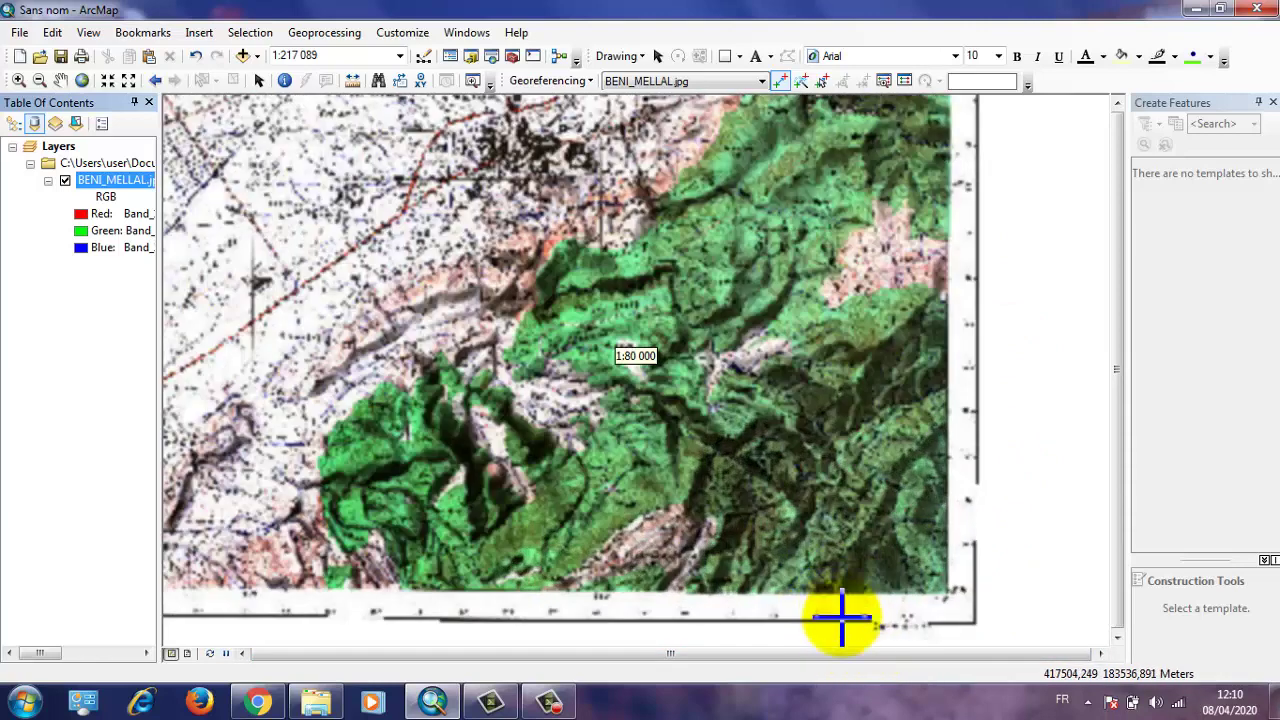
scroll(855, 610, up, 3)
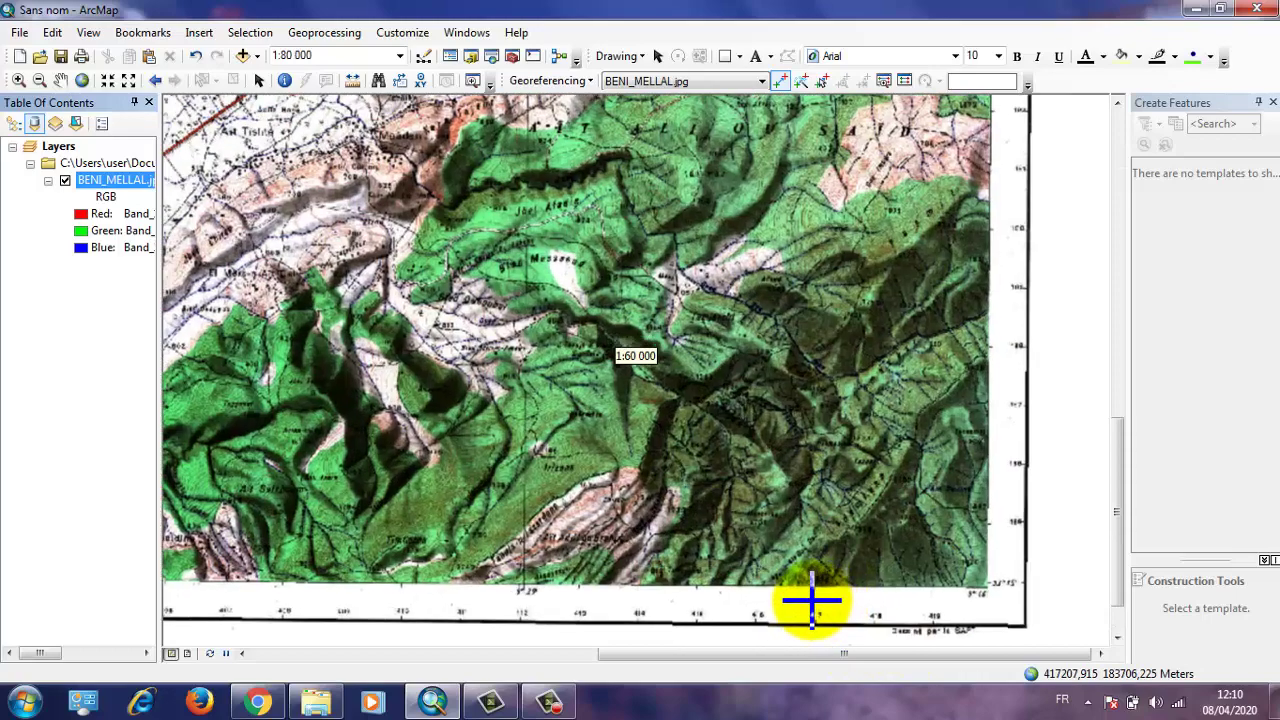
scroll(840, 632, up, 1)
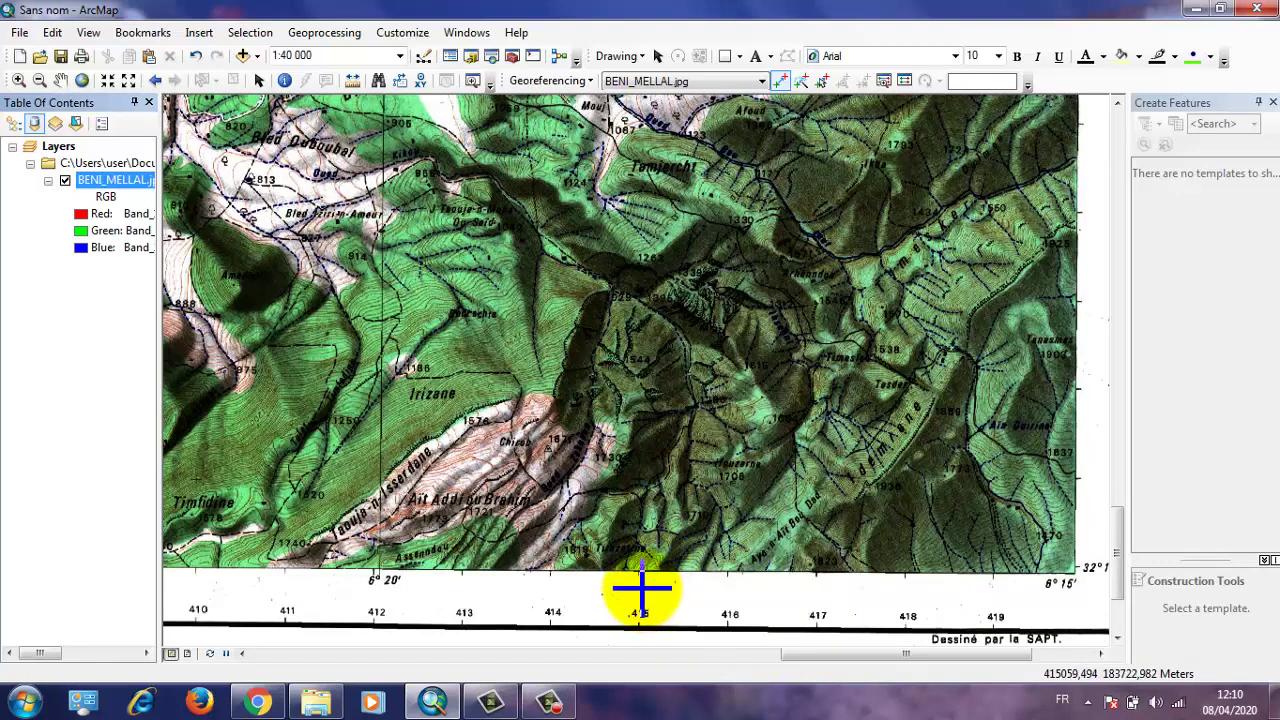
click(613, 467)
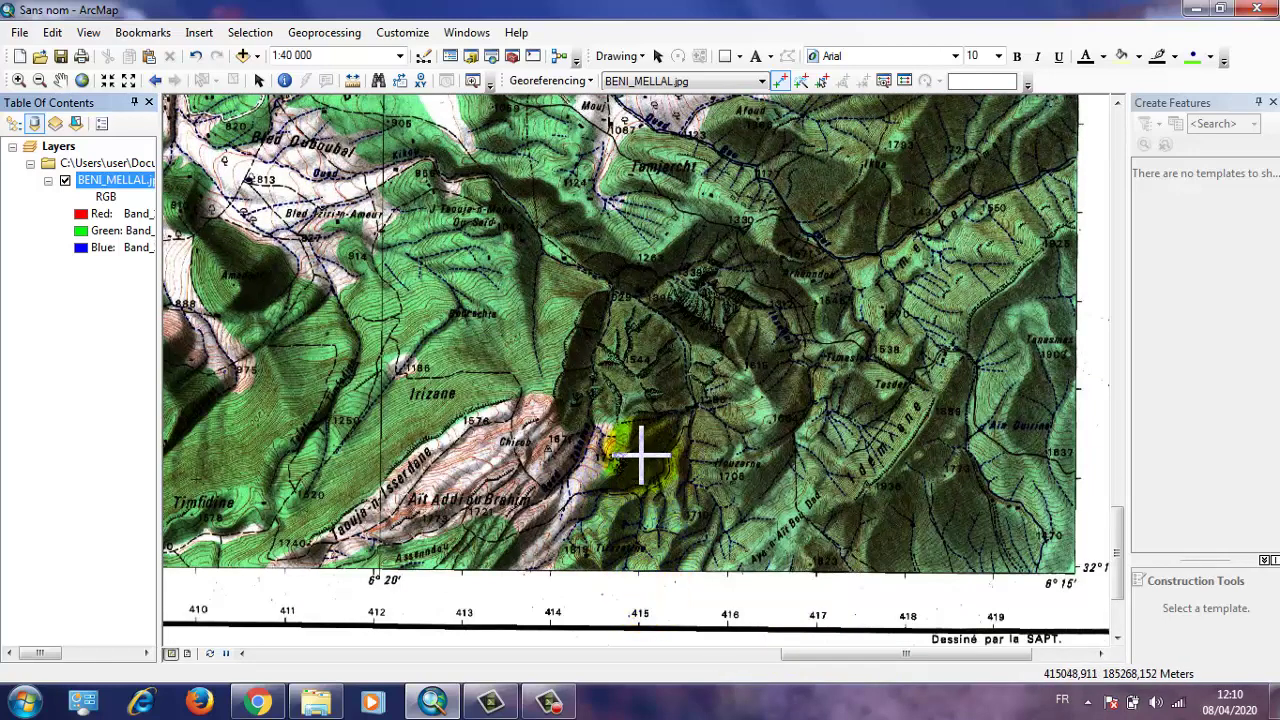
click(635, 620)
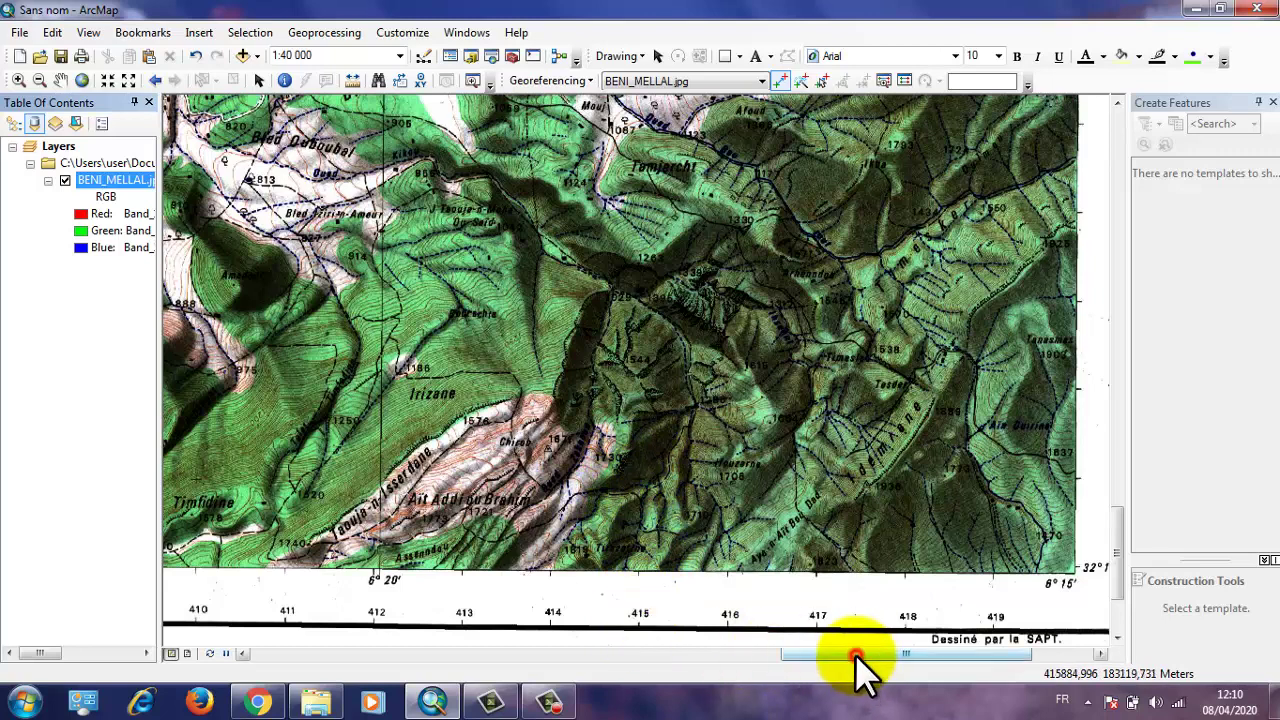
drag(858, 660, 882, 658)
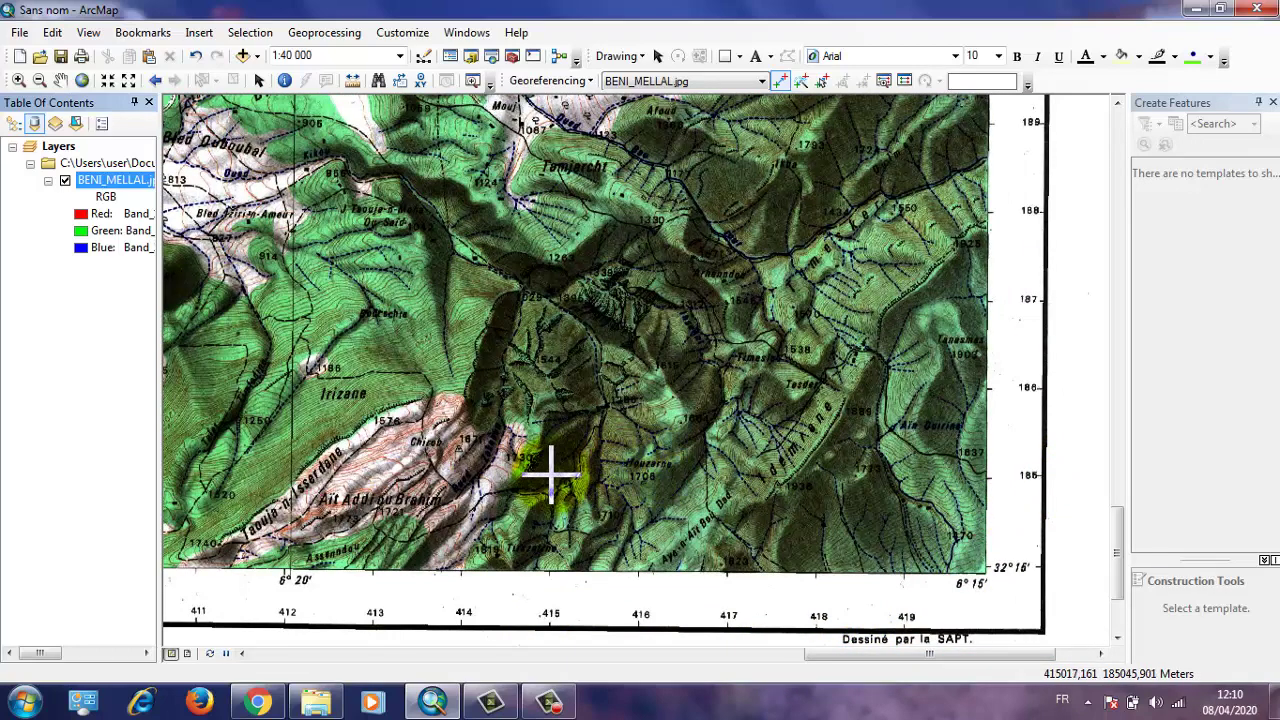
scroll(549, 472, up, 4)
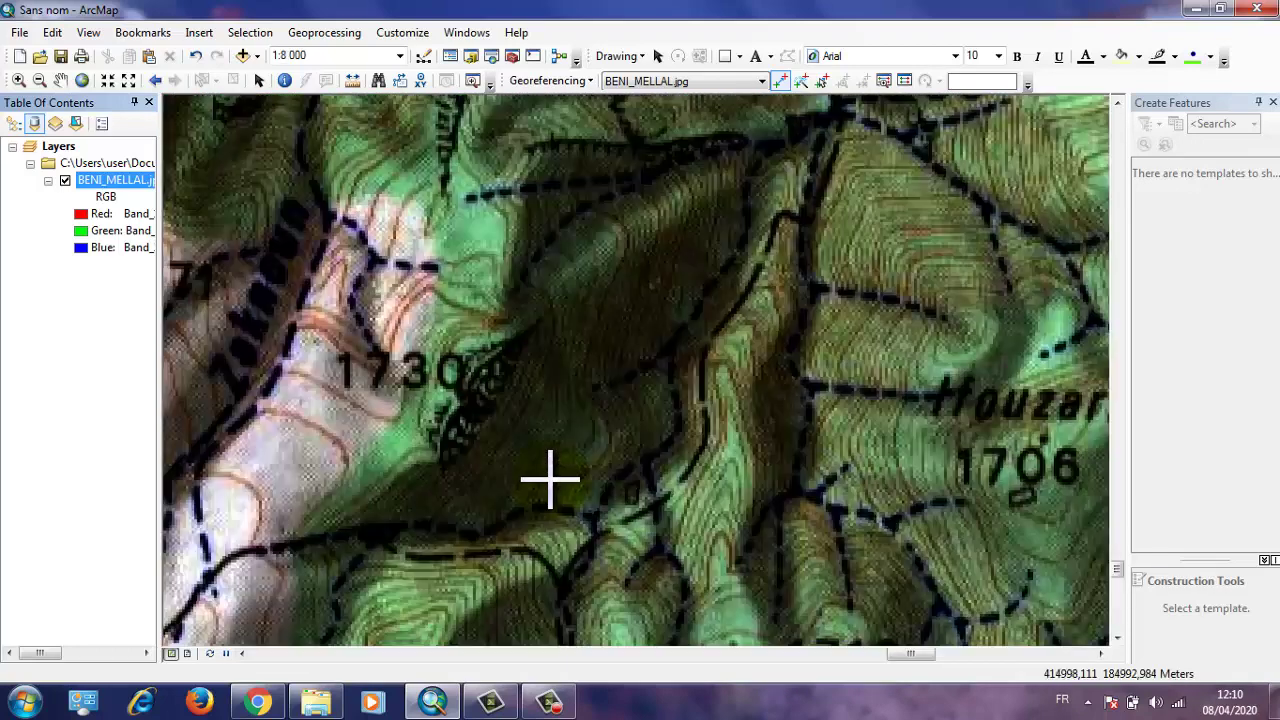
scroll(549, 479, up, 3)
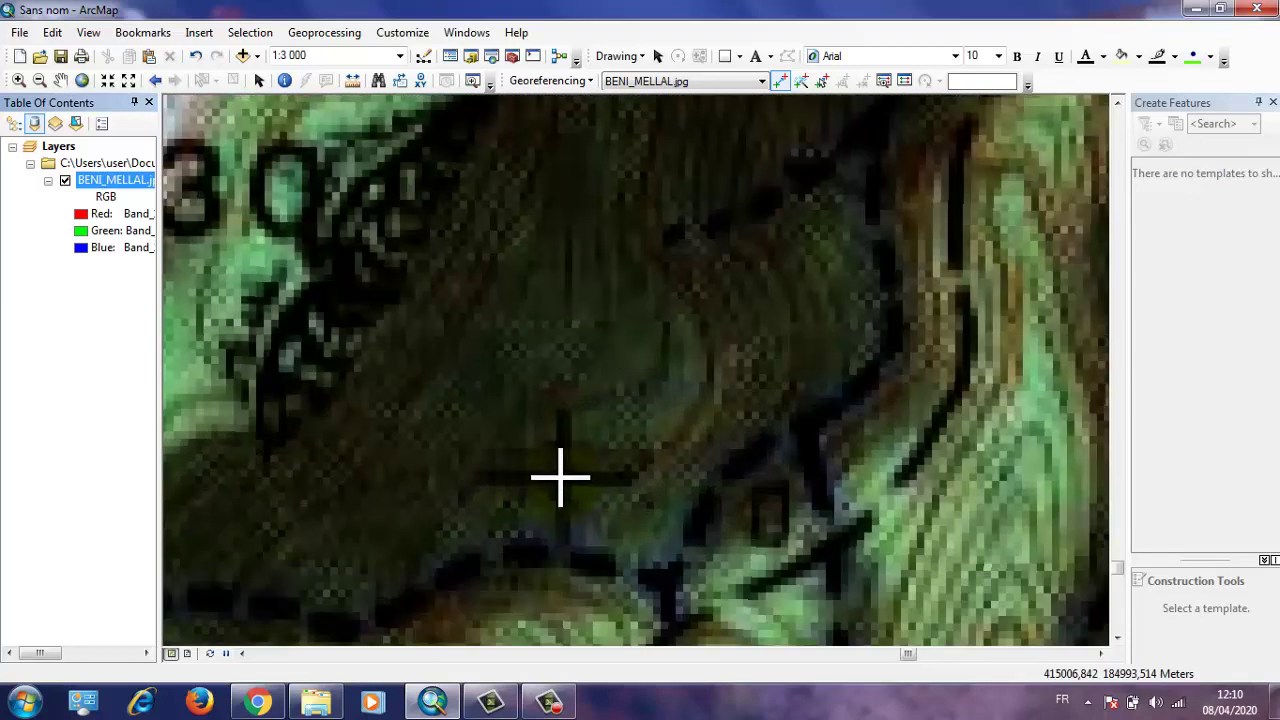
click(560, 477)
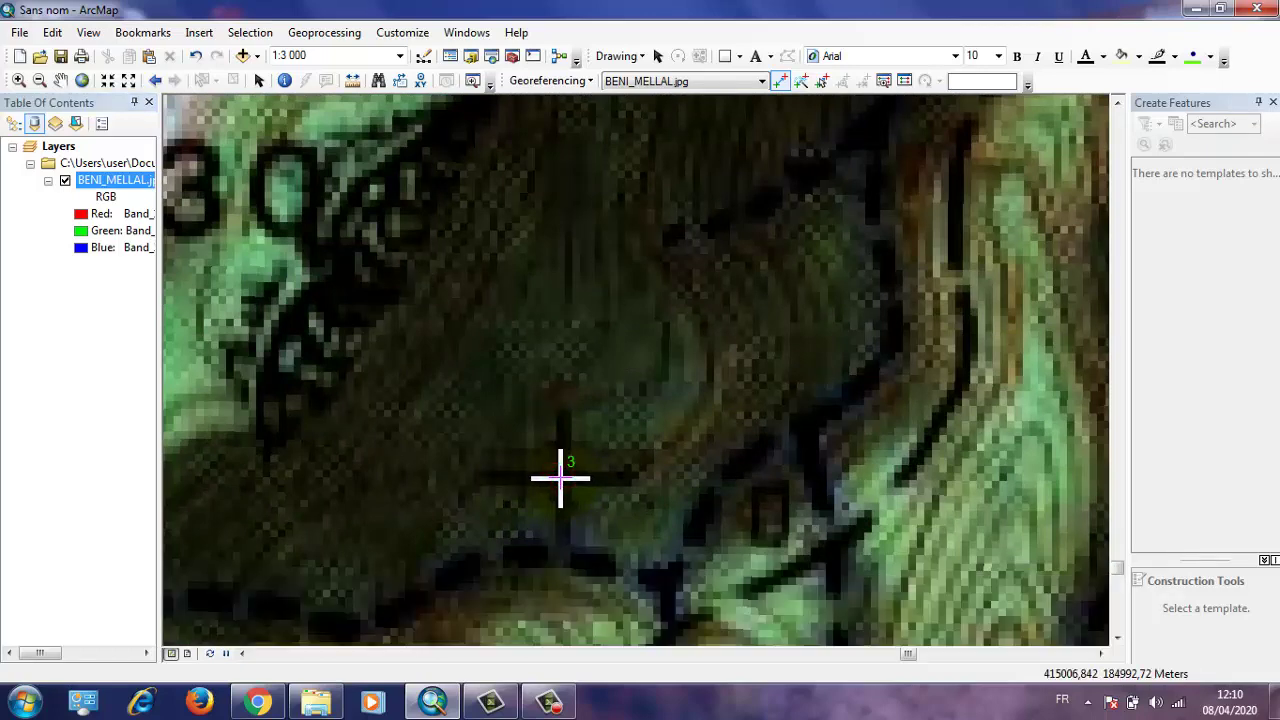
Assign the third control point the map coordinates X 415000 and Y 185000
right_click(560, 477)
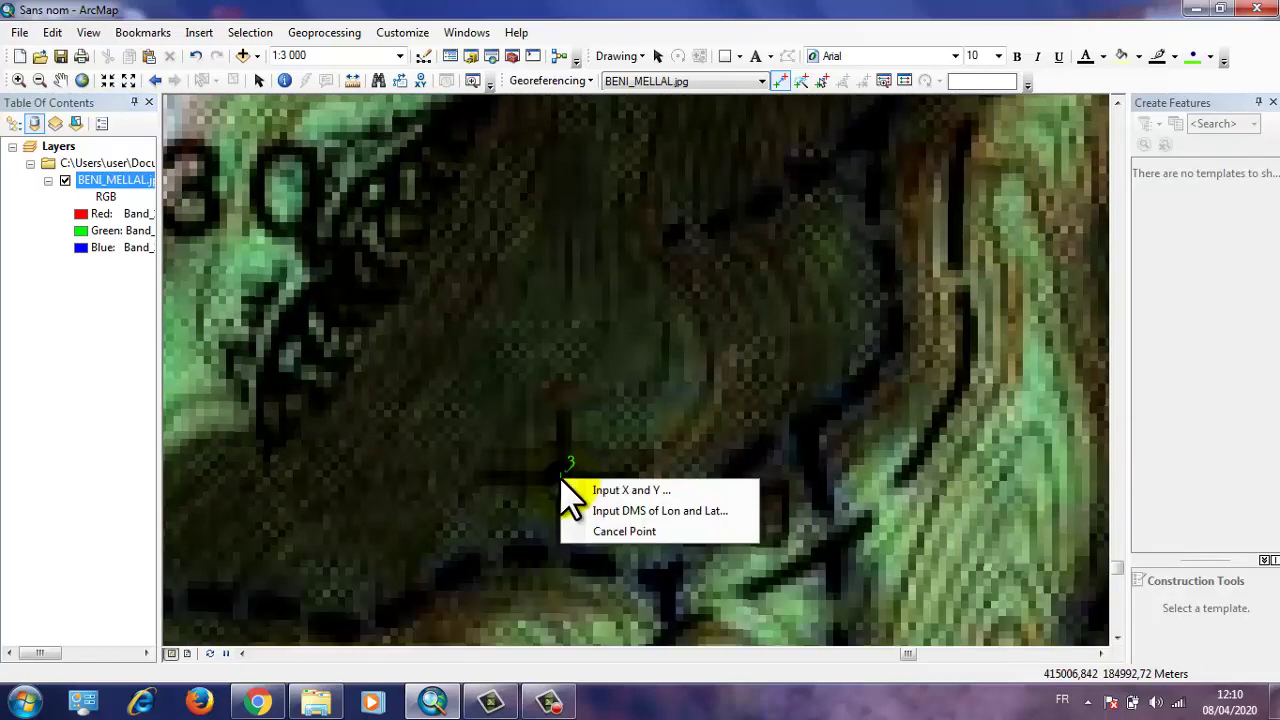
click(641, 493)
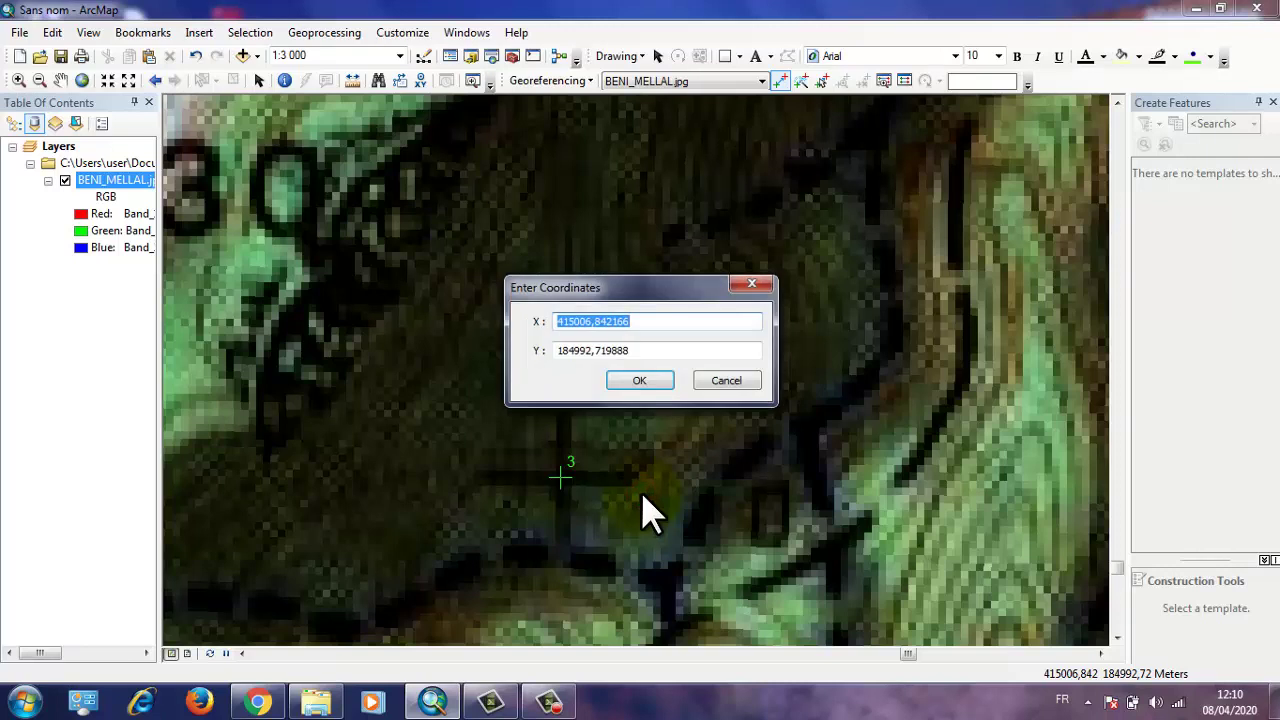
text(415000)
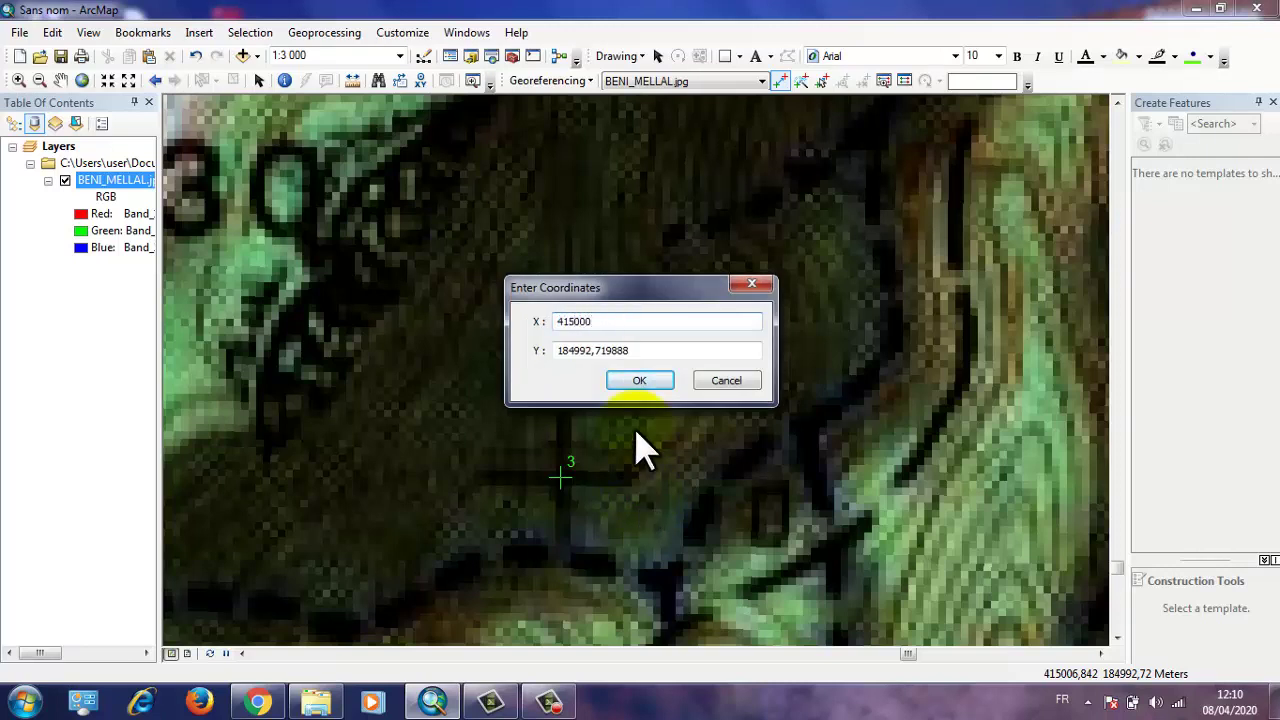
drag(573, 350, 645, 350)
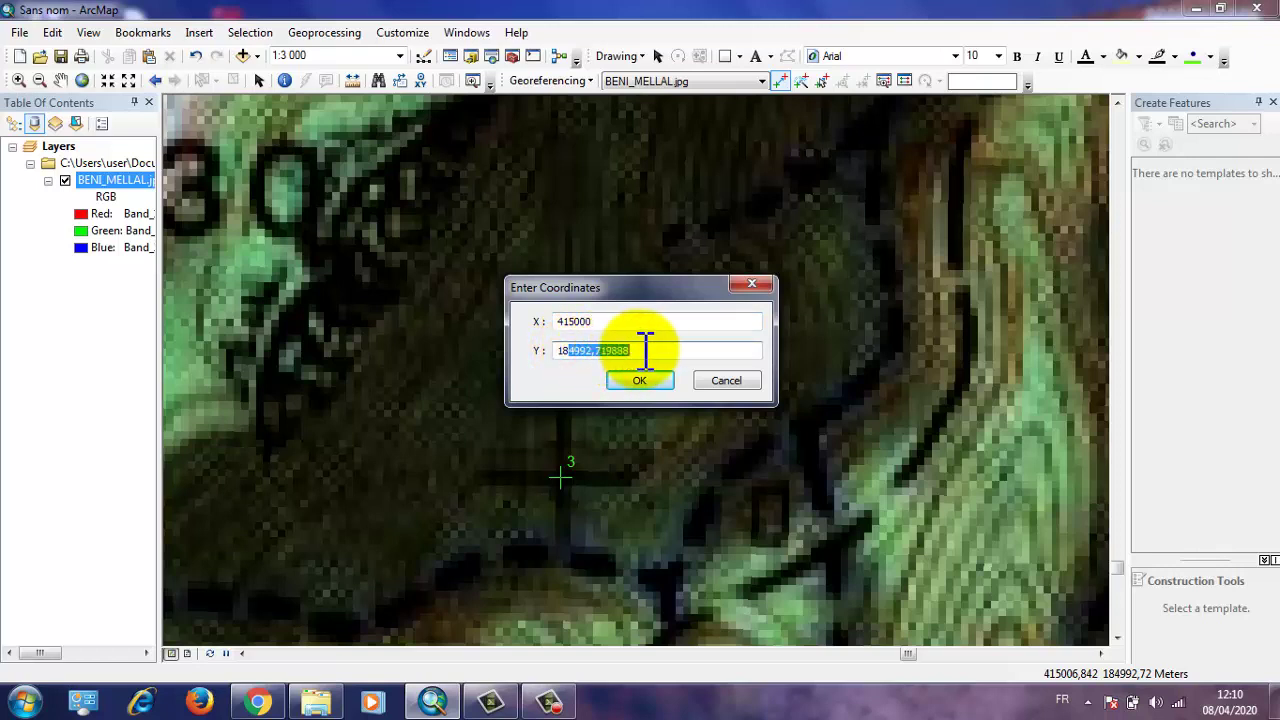
text(5000)
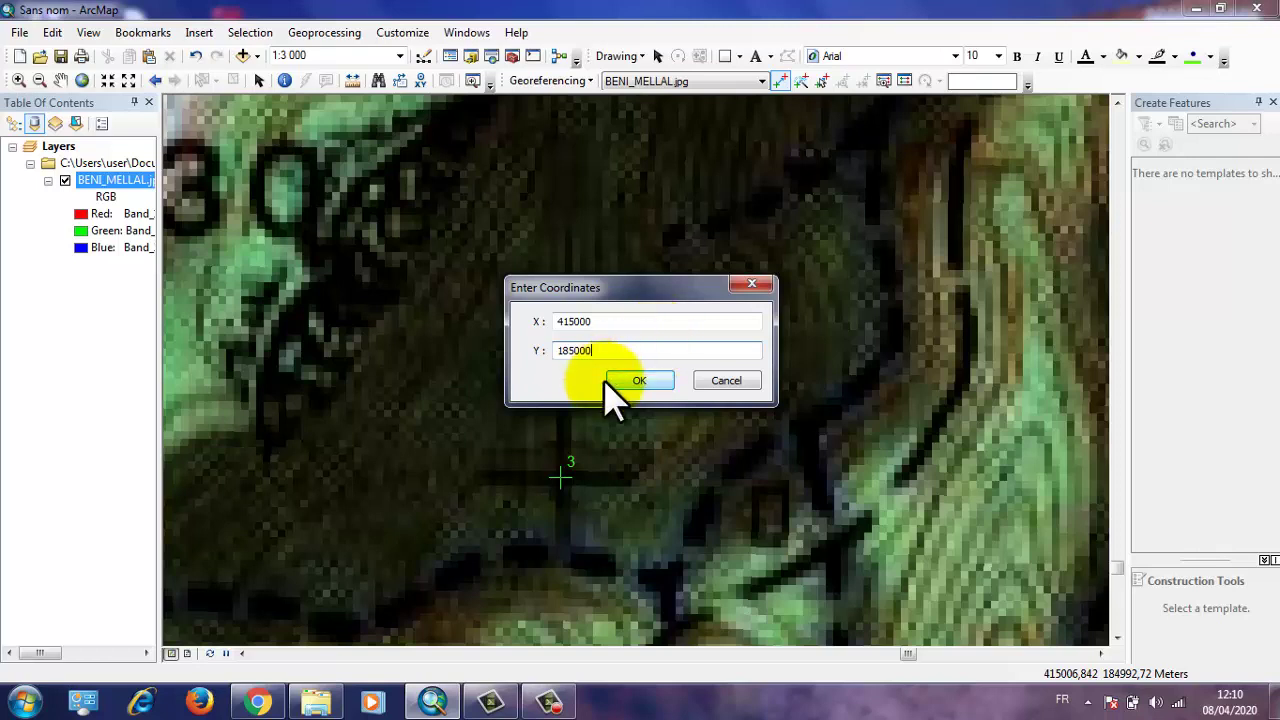
click(630, 379)
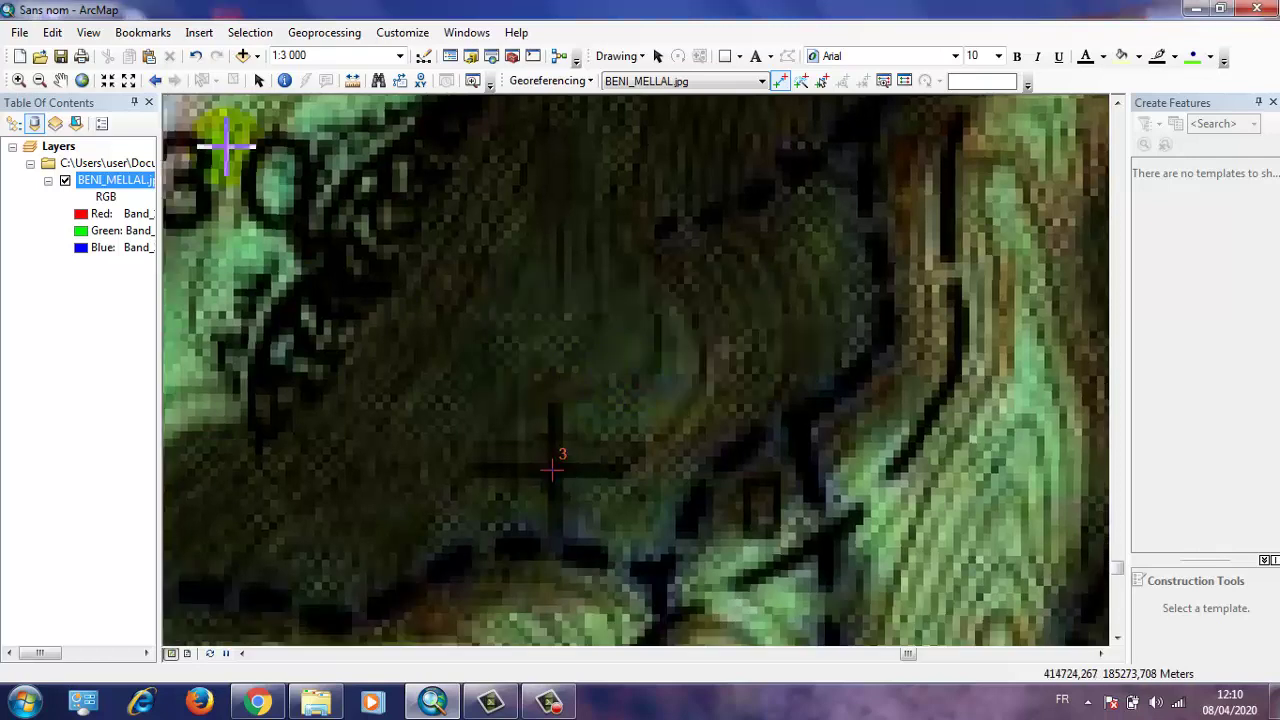
Place the fourth control point on the printed grid cross where lines 400 and 185 intersect, just west of spot height 488
right_click(119, 181)
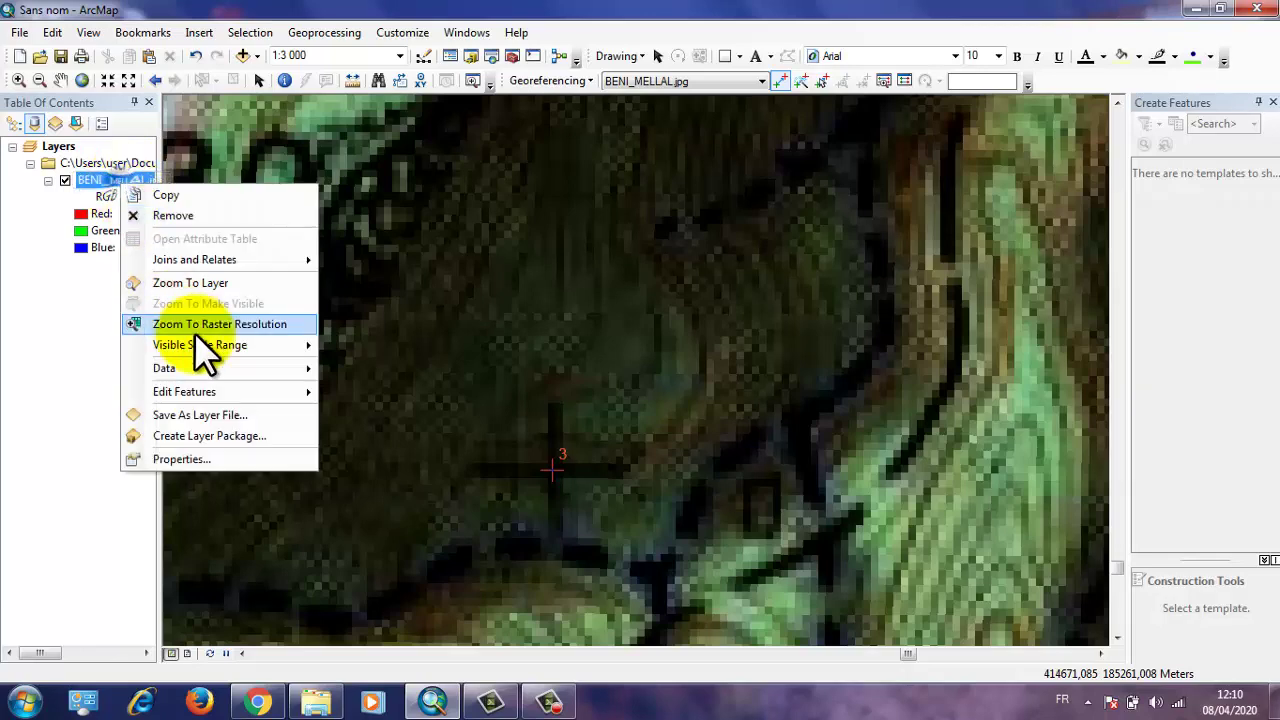
click(204, 281)
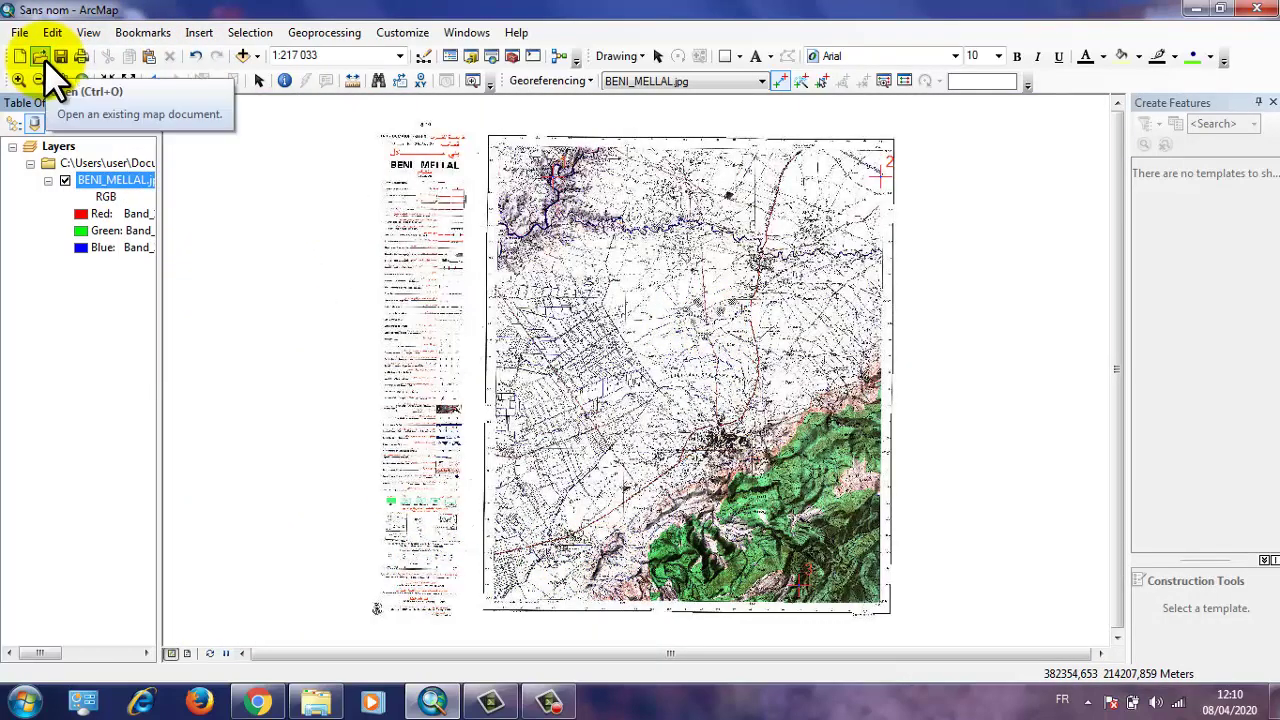
click(18, 79)
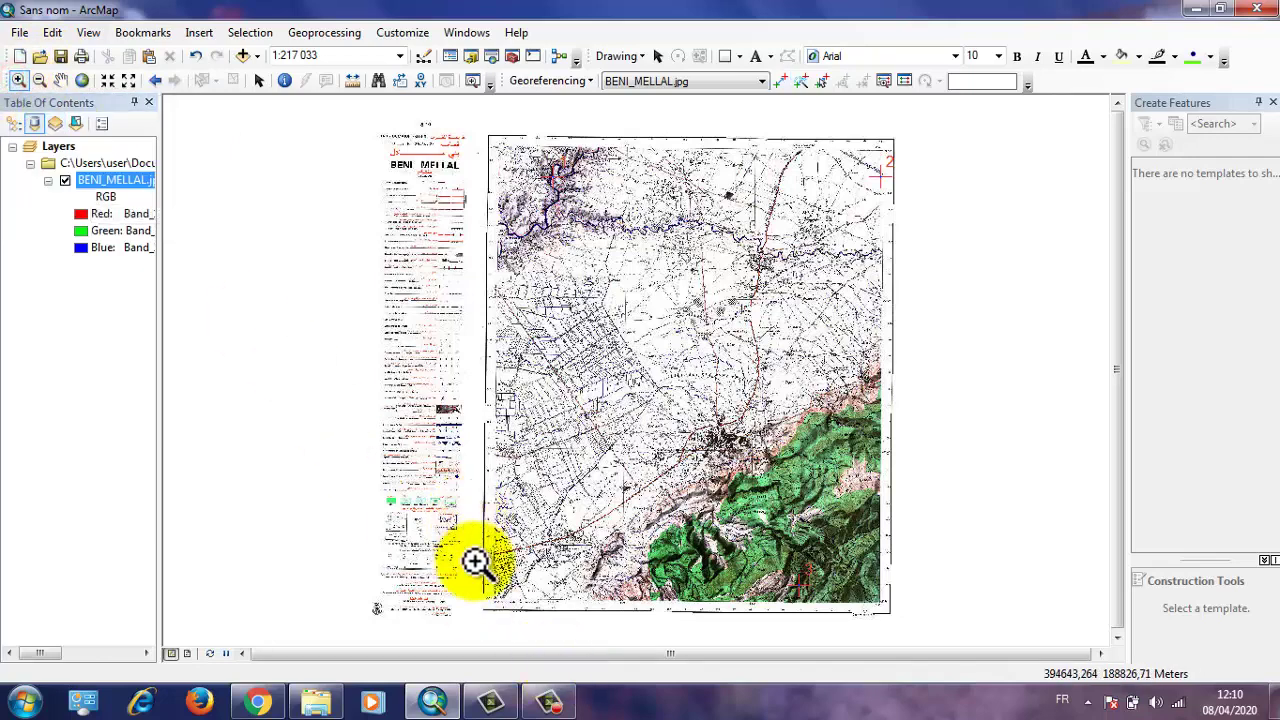
drag(451, 534, 575, 650)
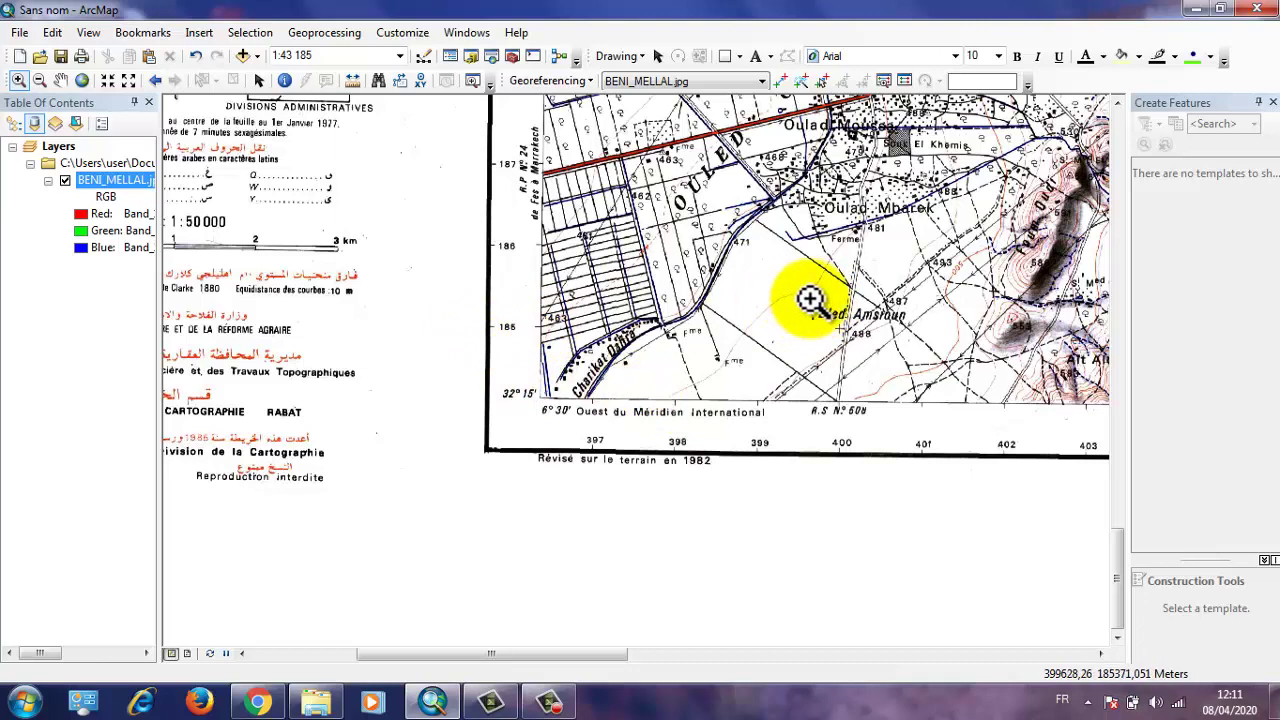
drag(809, 298, 886, 364)
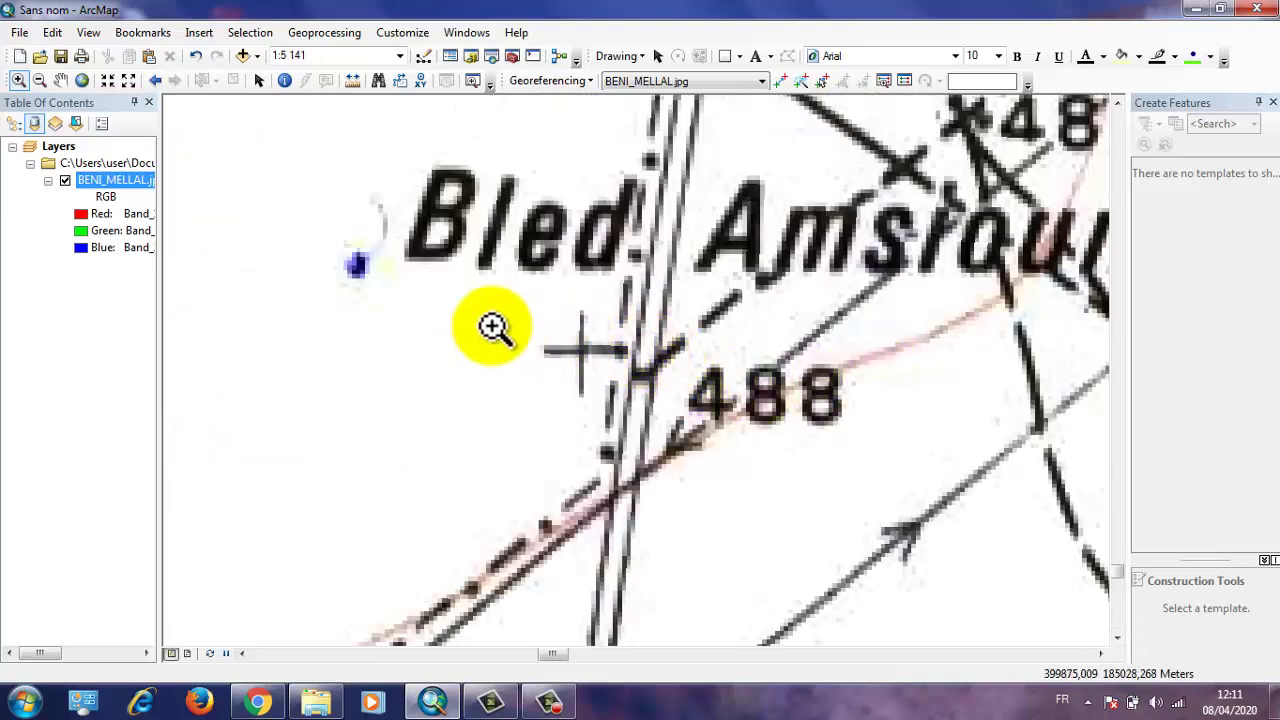
scroll(560, 322, up, 1)
scroll(560, 322, up, 1)
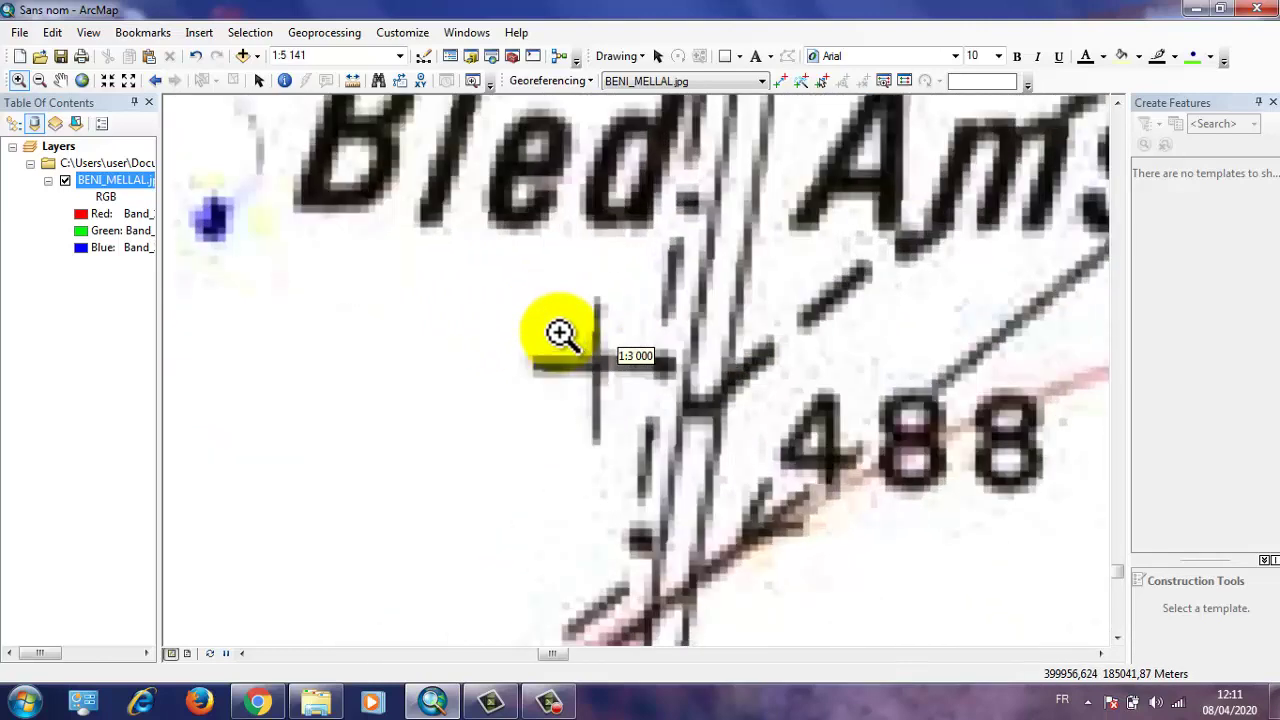
click(780, 80)
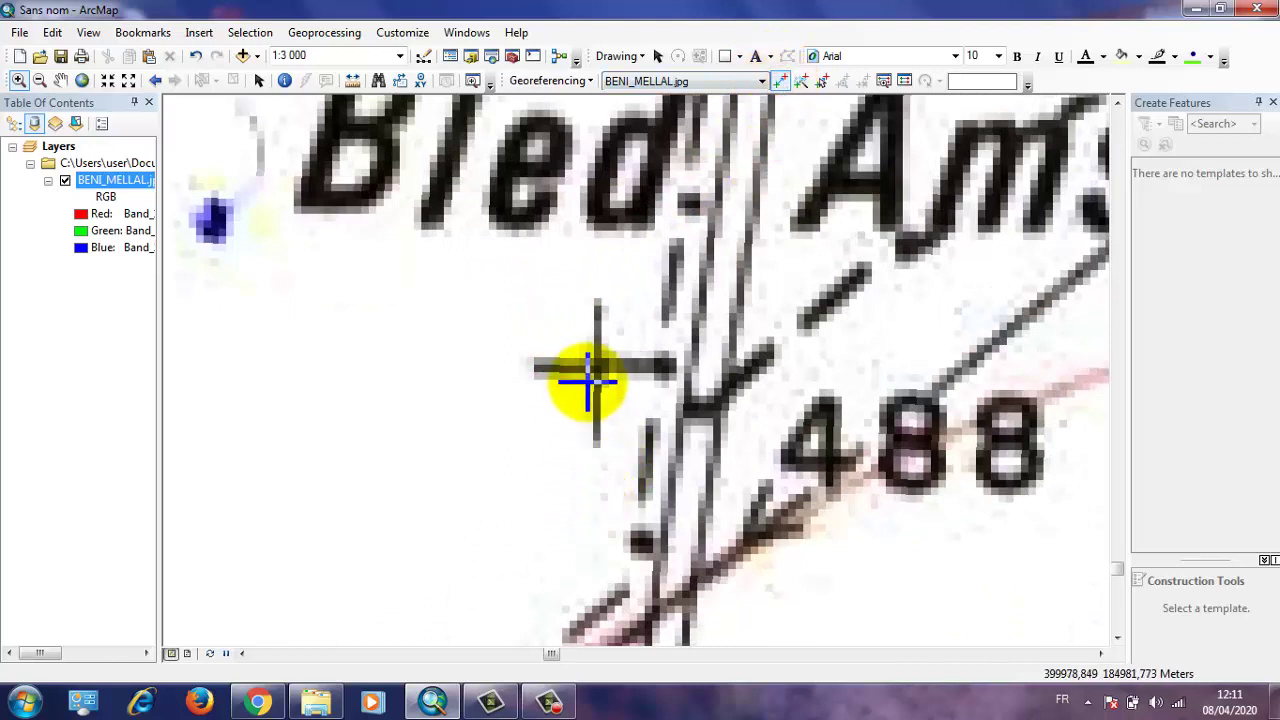
click(597, 365)
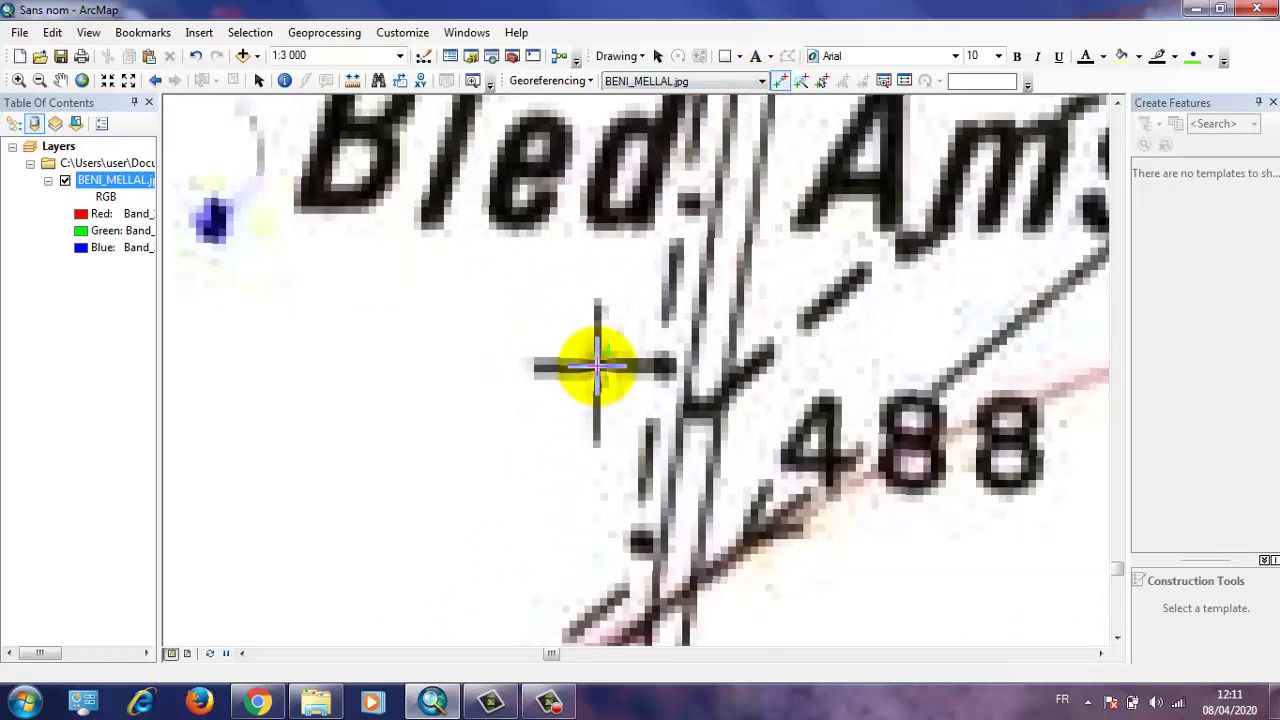
Assign the fourth control point the map coordinates X 400000 and Y 185000
right_click(597, 365)
click(648, 377)
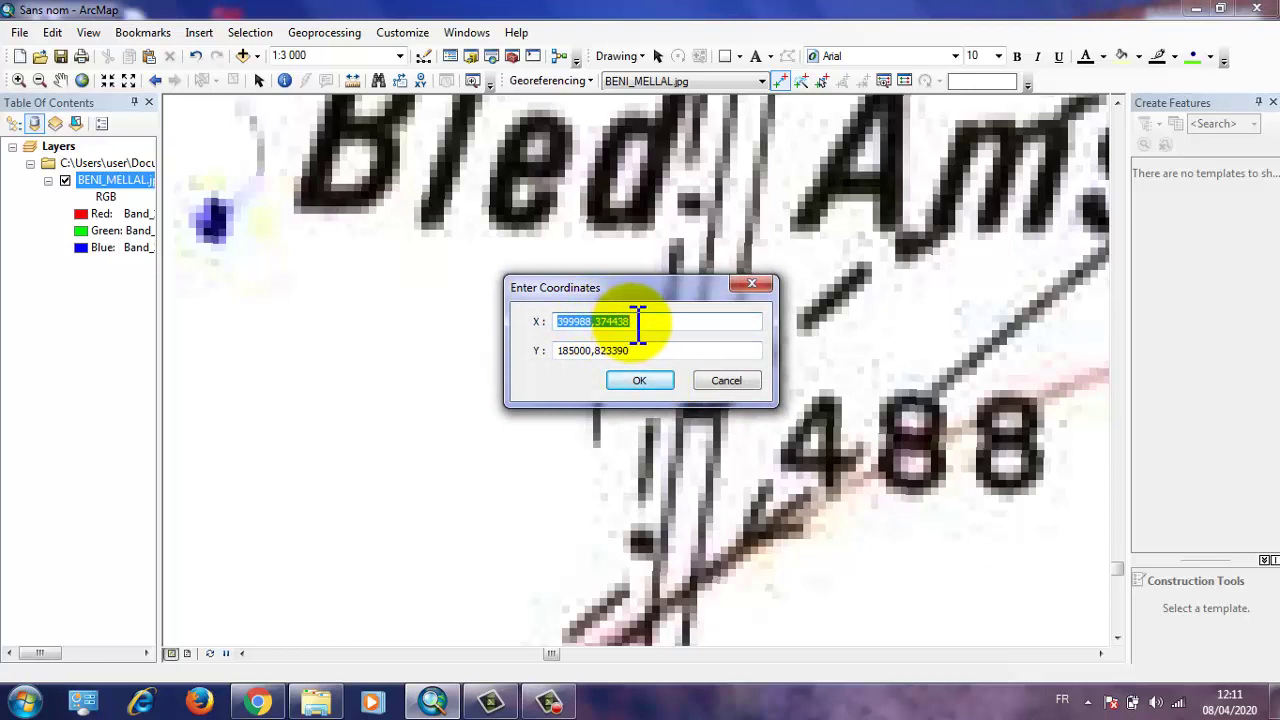
text(400000)
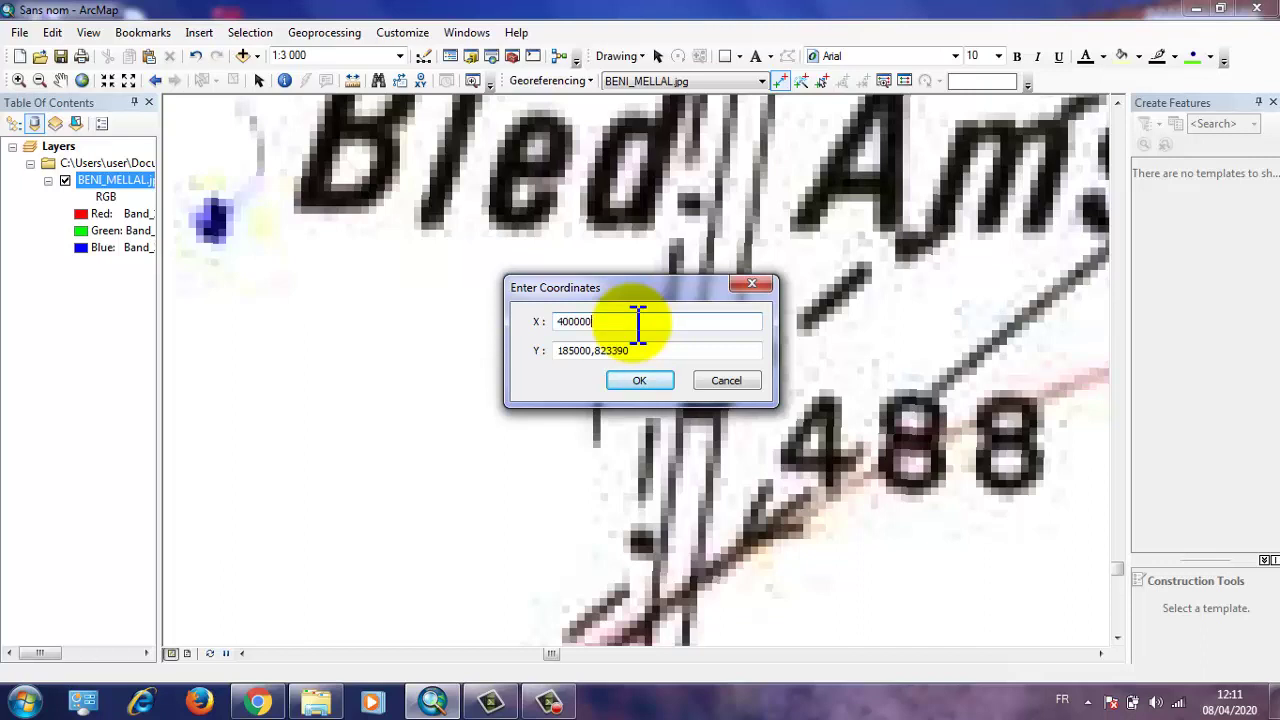
drag(632, 351, 597, 352)
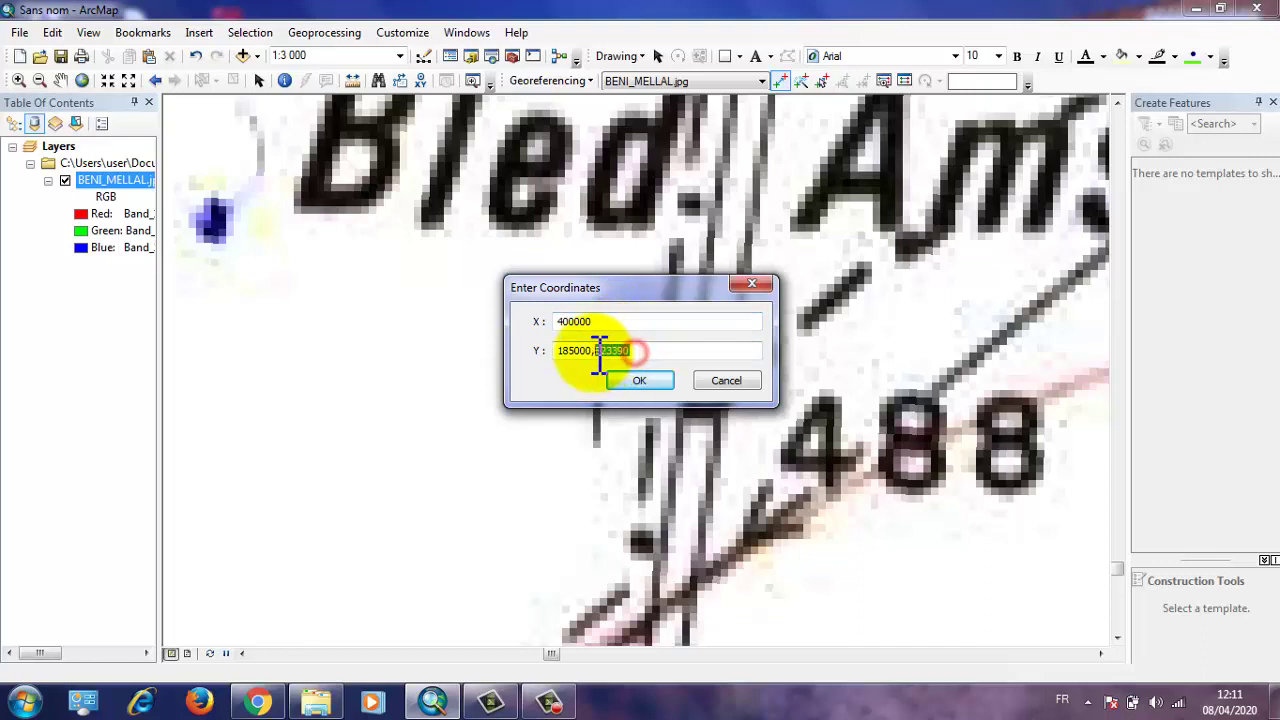
key(Delete)
click(623, 379)
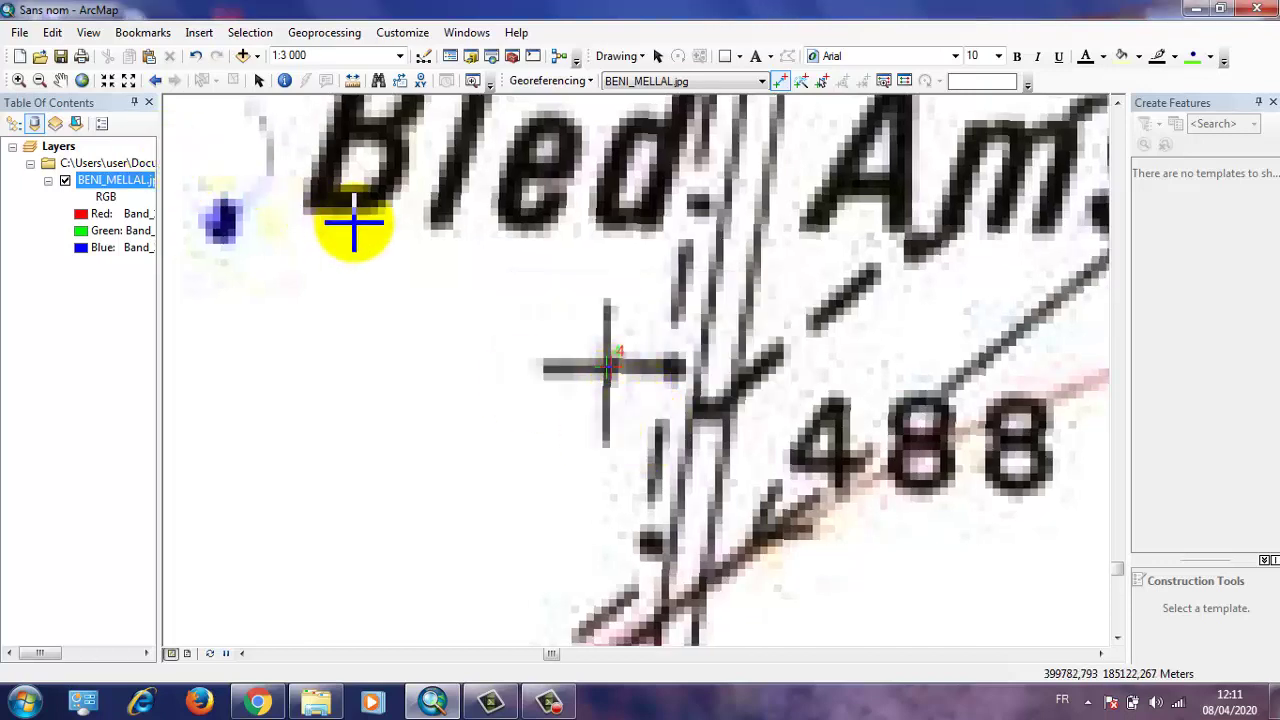
click(548, 700)
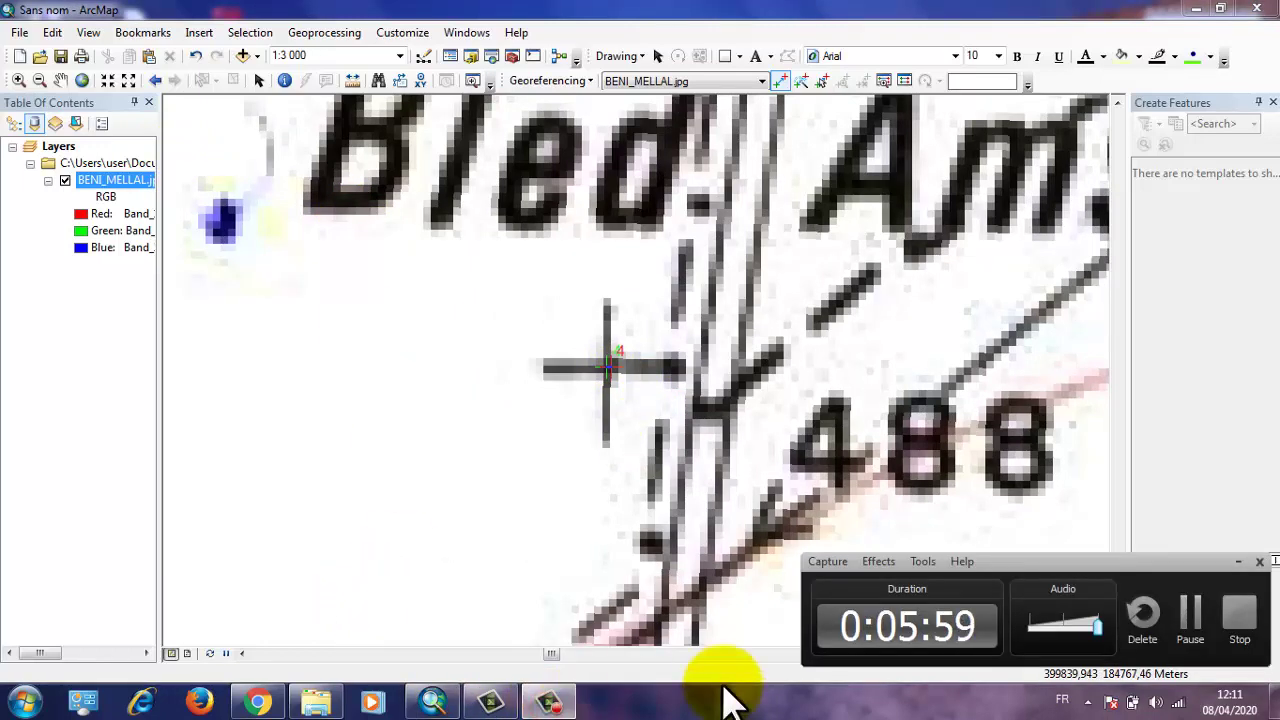
click(1240, 613)
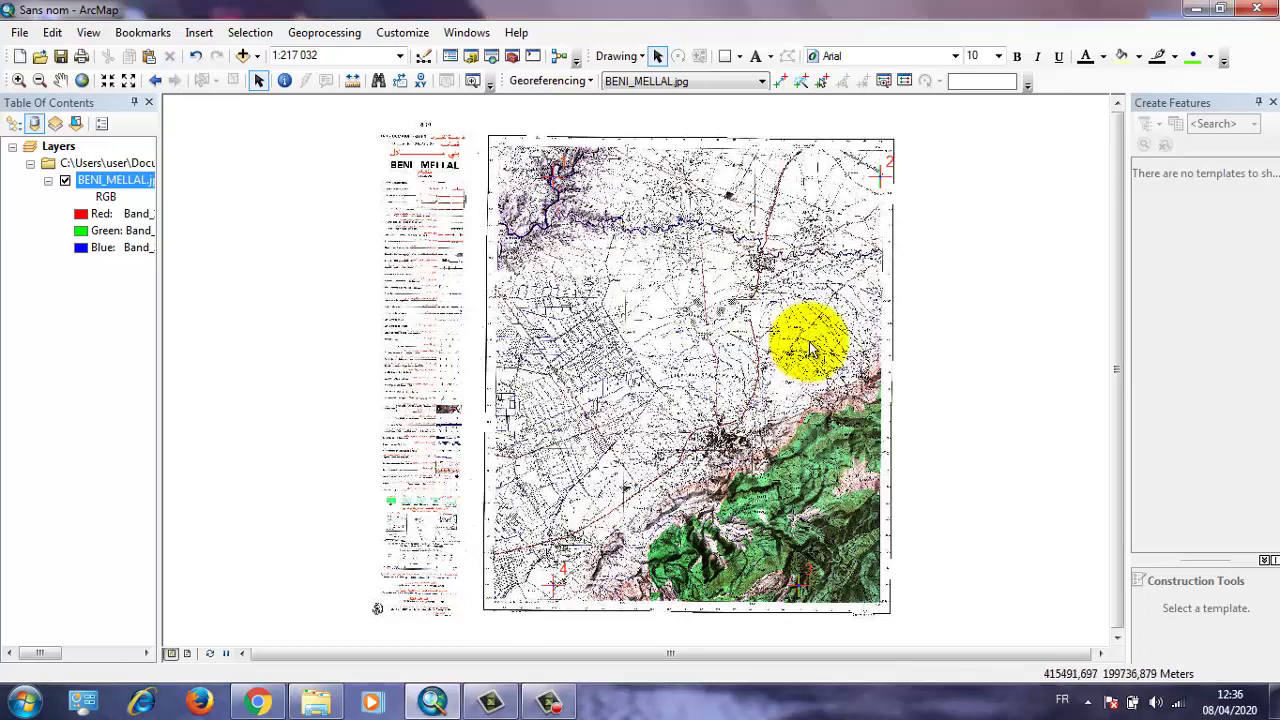
Save the control point link table as a text file named géoréferencement_BM in the EX_1 folder
click(903, 81)
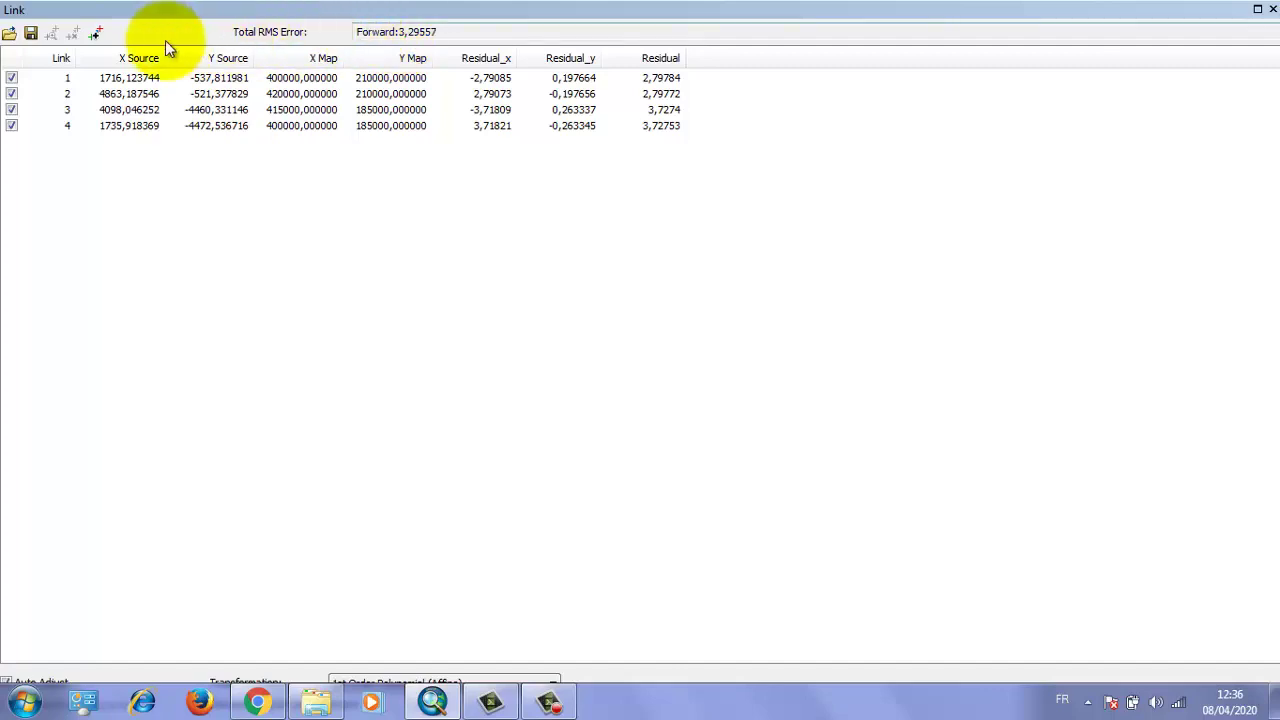
click(32, 35)
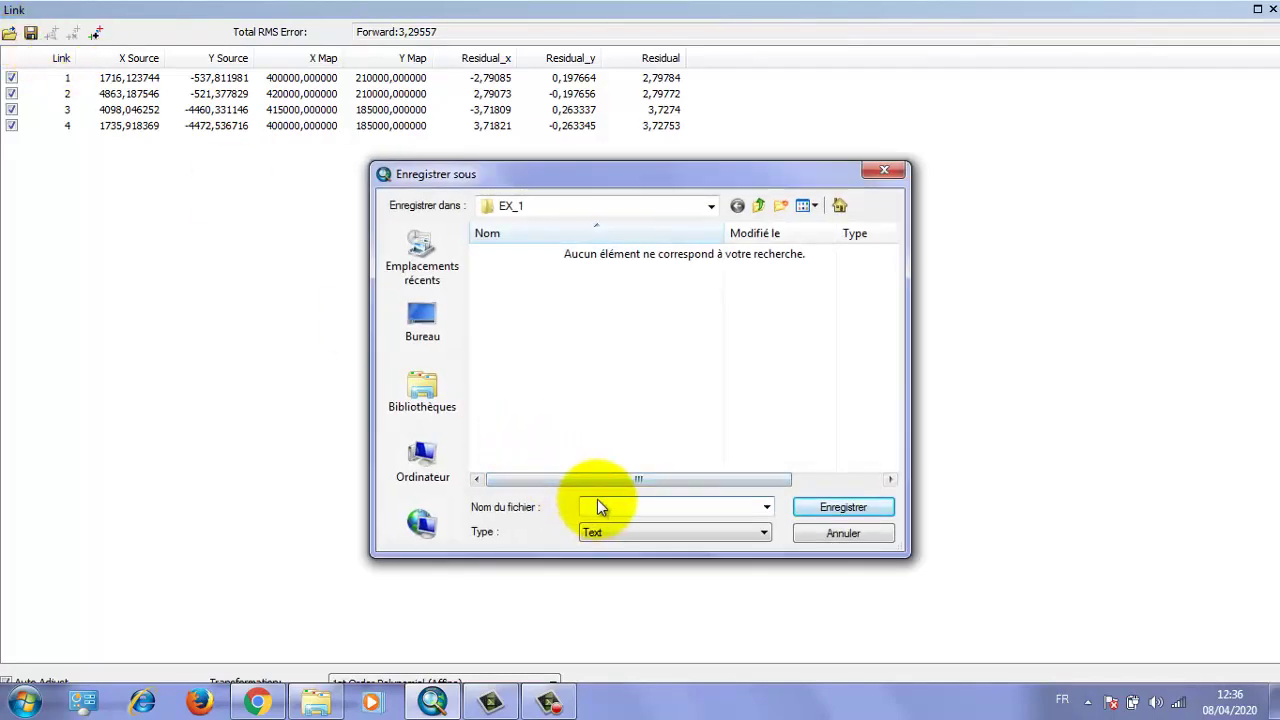
text(géoréferencement_BM)
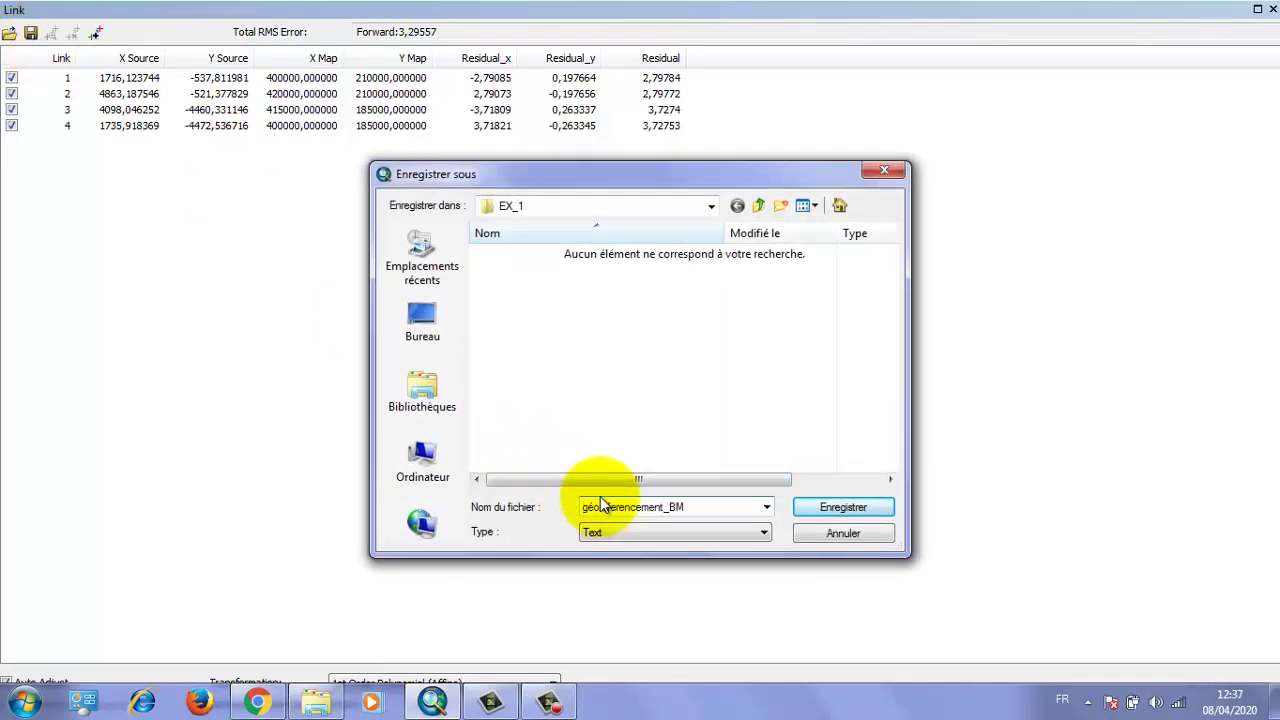
click(838, 507)
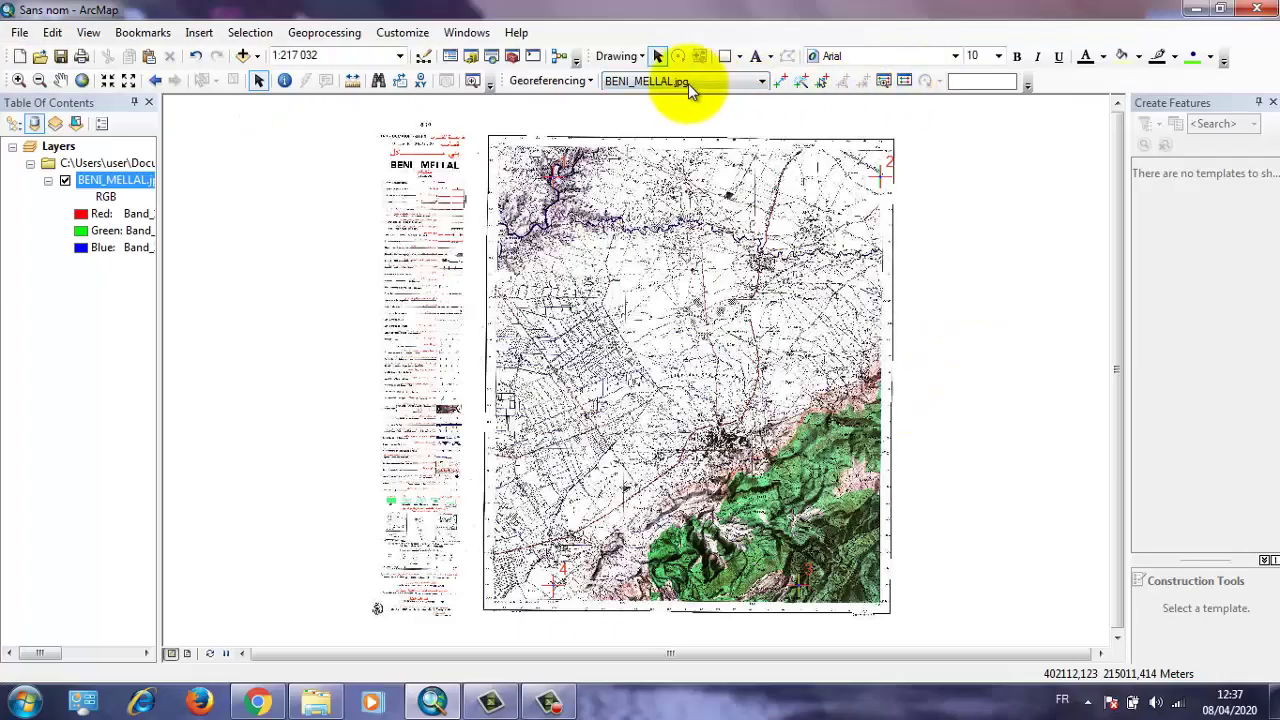
Update the georeferencing of BENI_MELLAL.jpg to save the current warp to the dataset
click(561, 84)
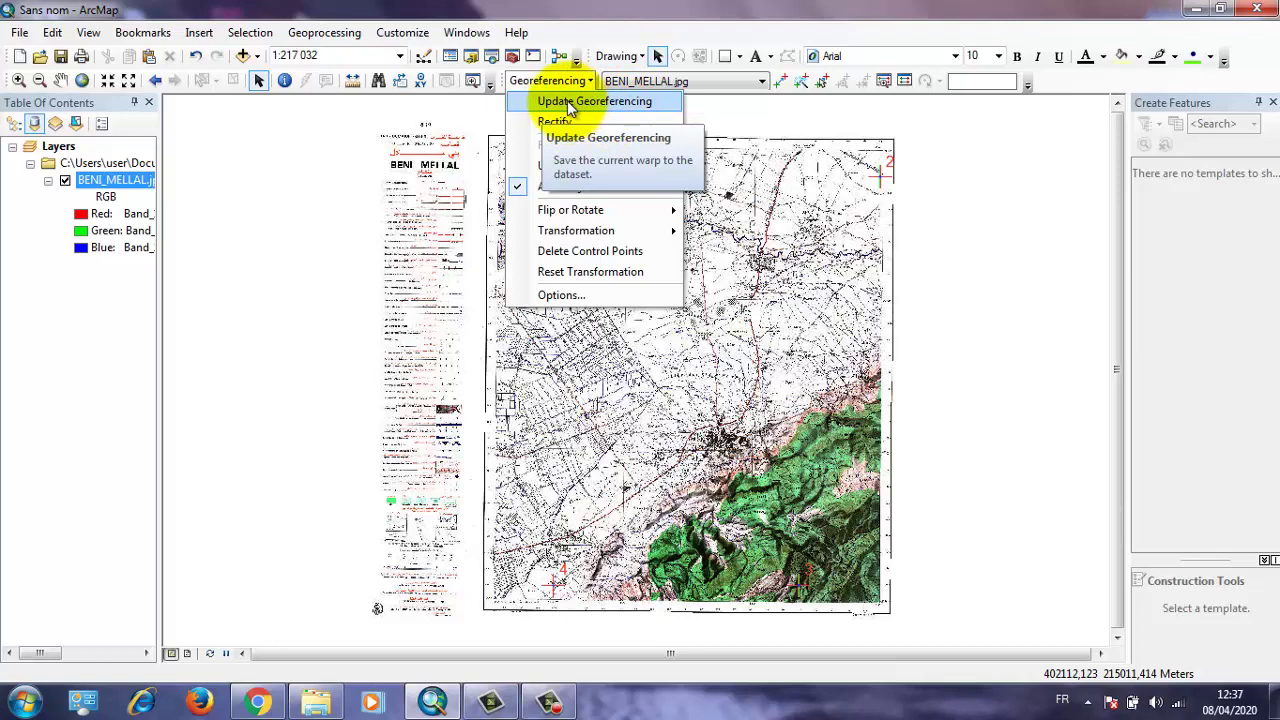
click(590, 104)
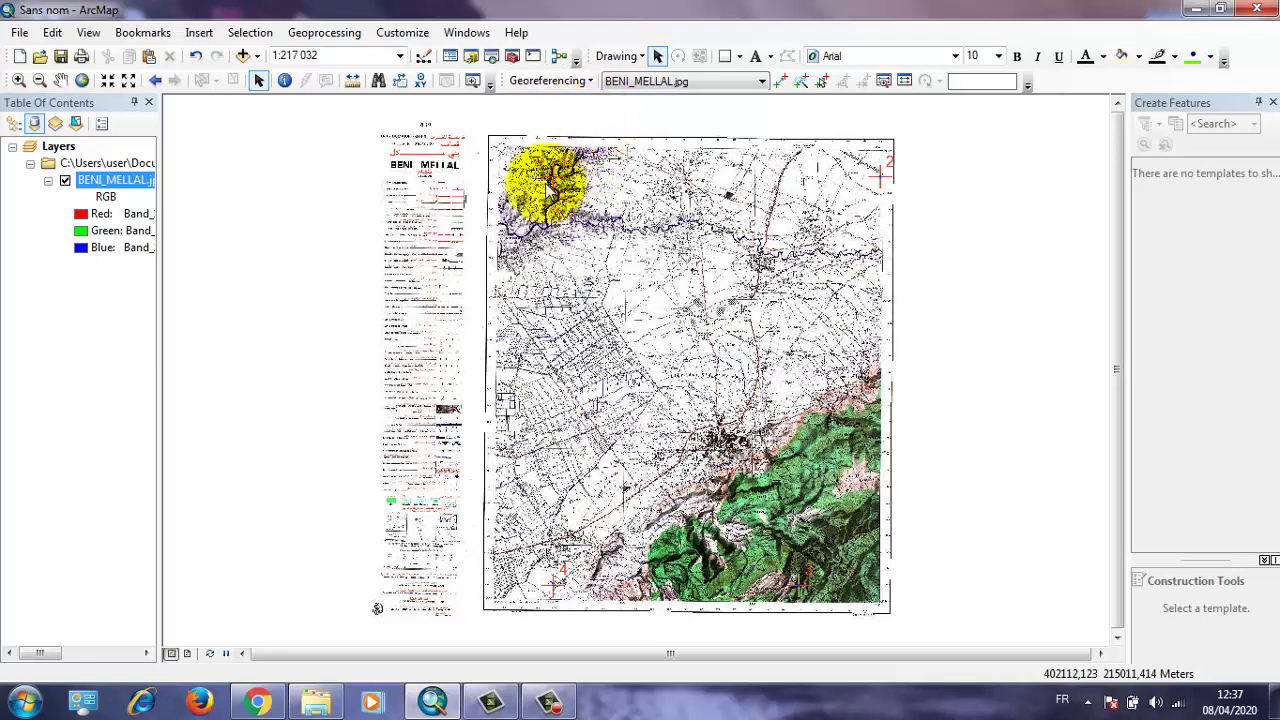